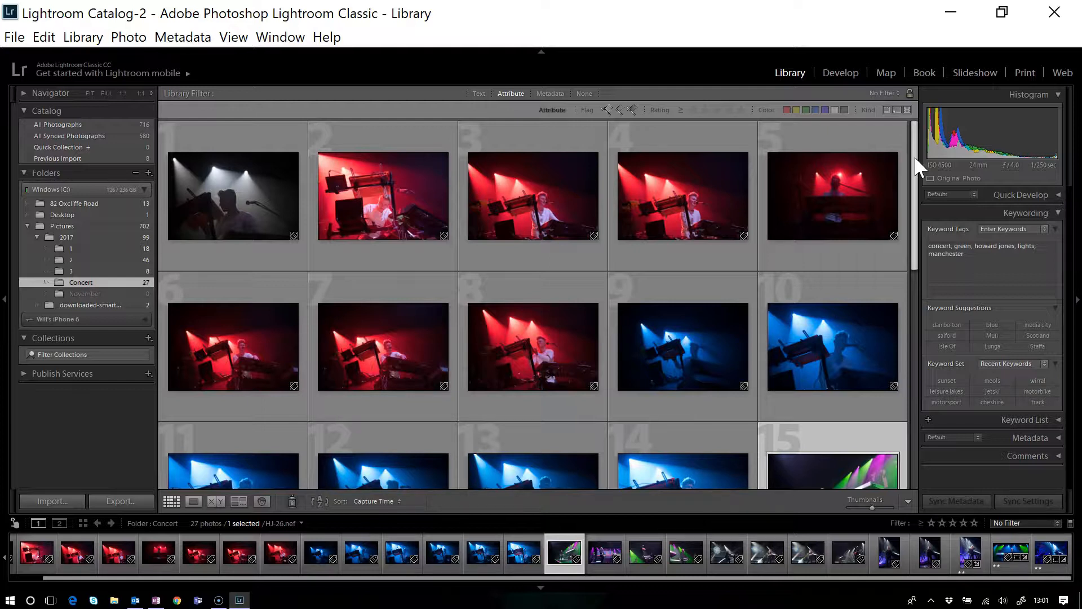
Step: Open the first Concert photo, HJ-1.nef, in Loupe view and flag it as rejected
left_click(227, 202)
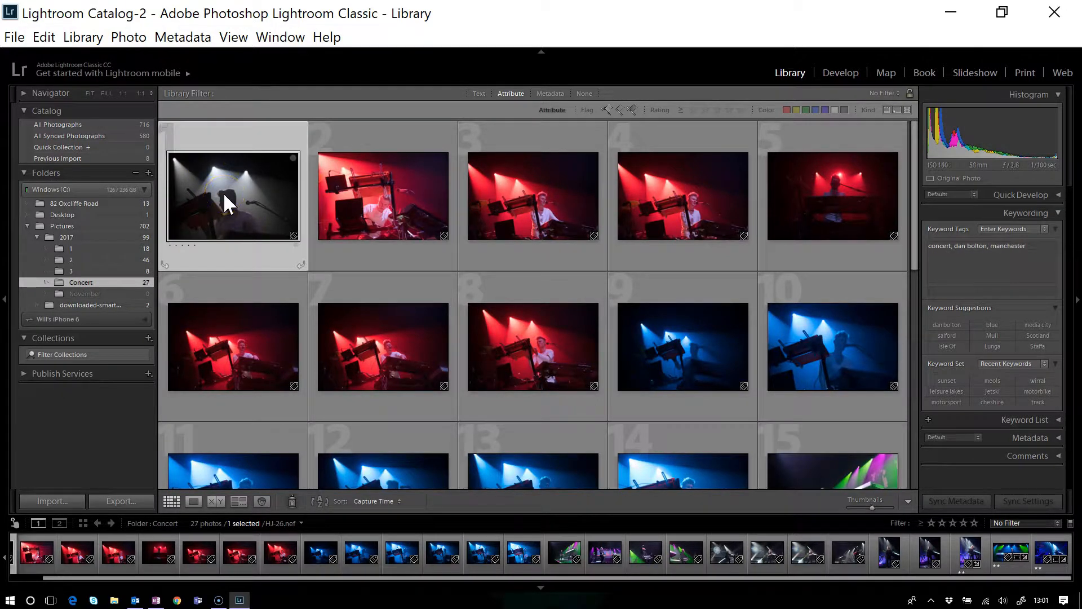
key("e")
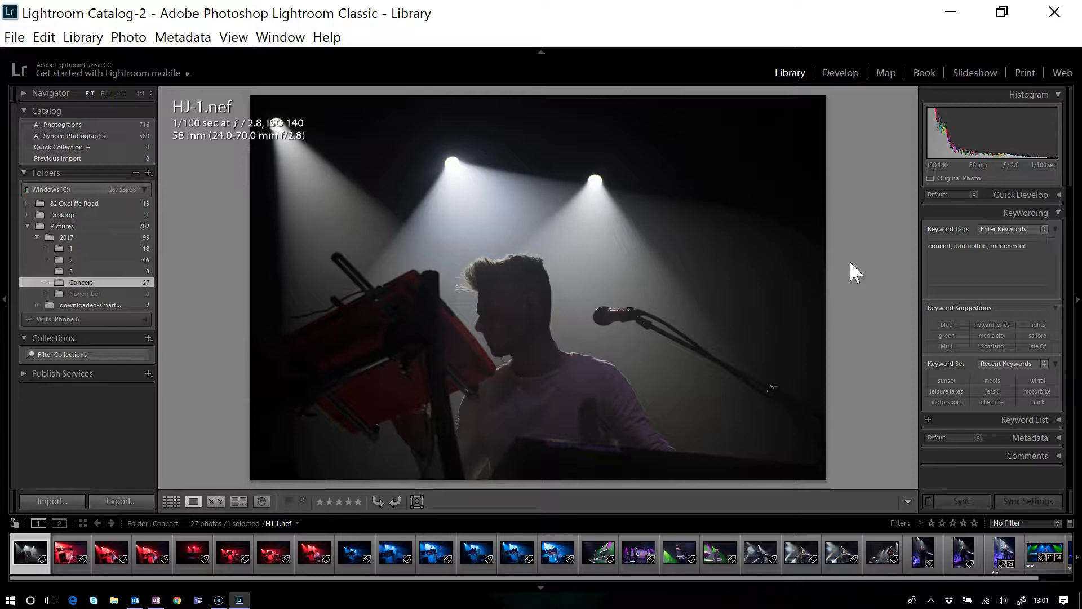
left_click(862, 220)
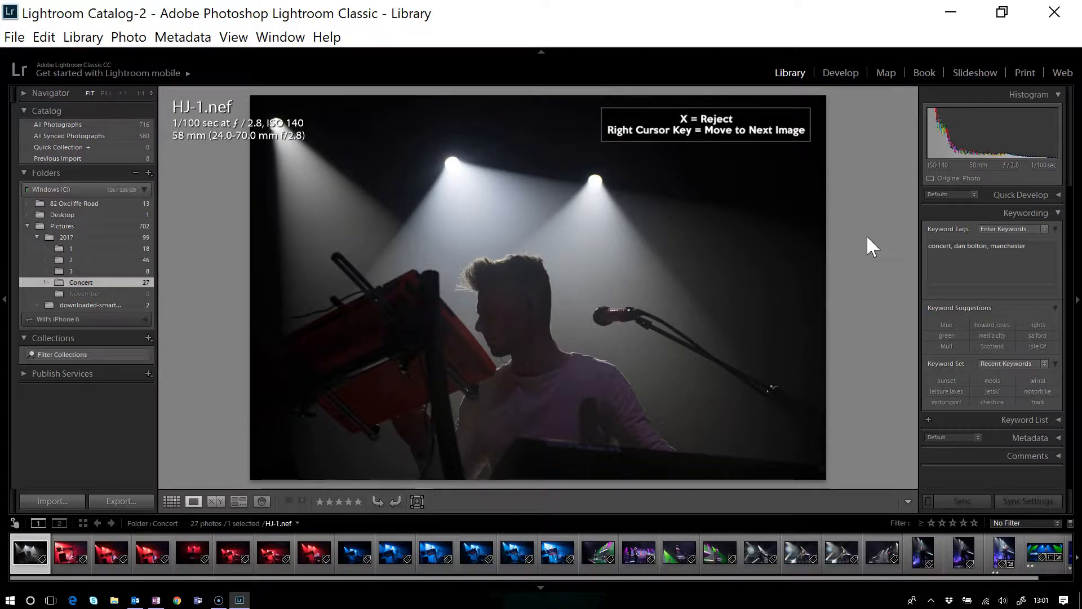
key("x")
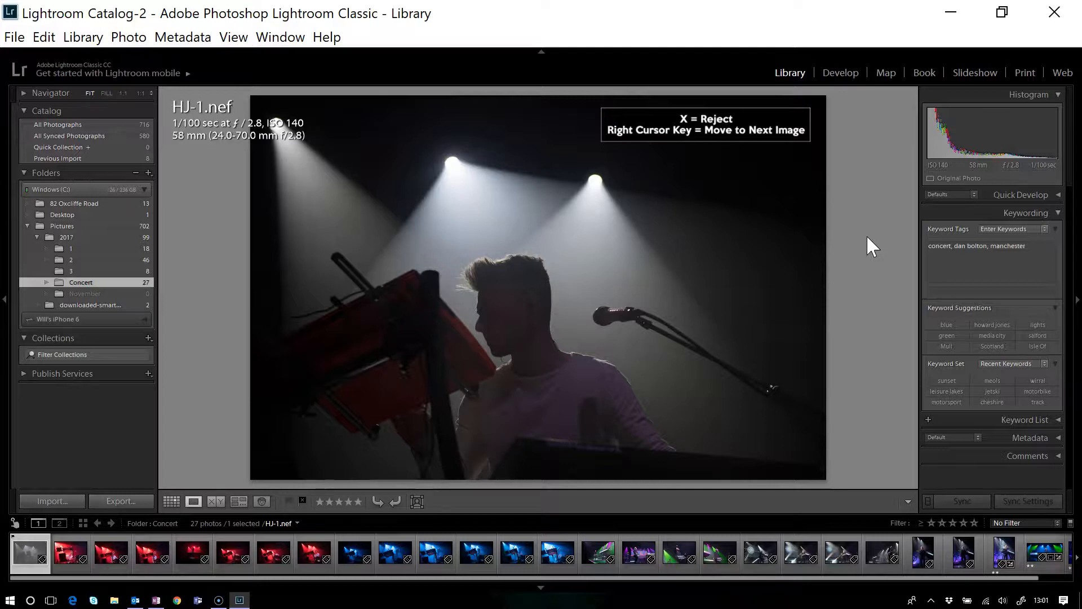
Step: Advance through the red-lit photos to HJ-10.nef and flag it as rejected
key("Right")
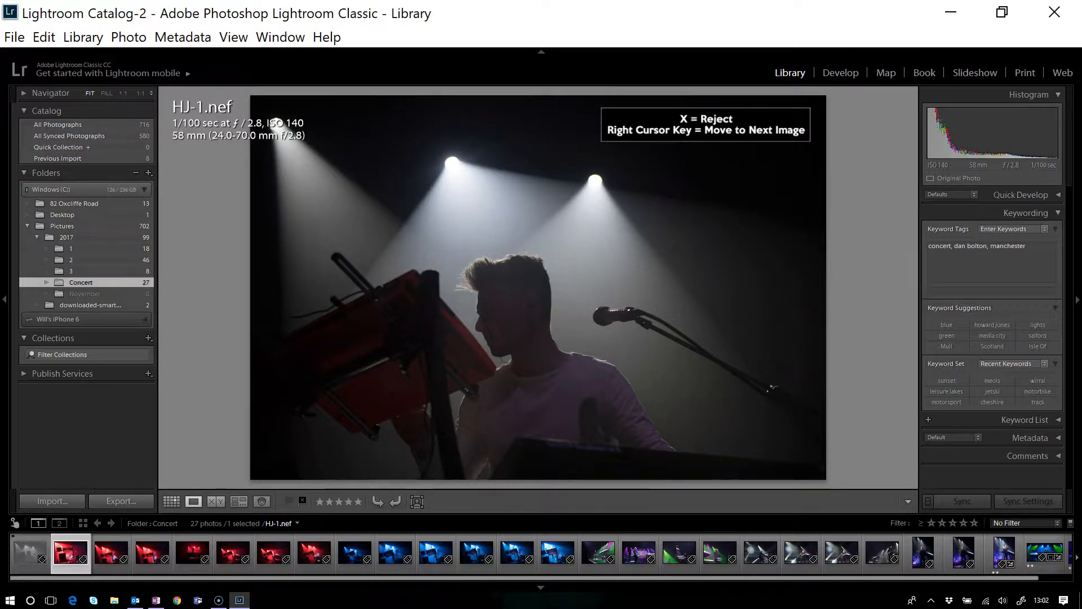
key("Right")
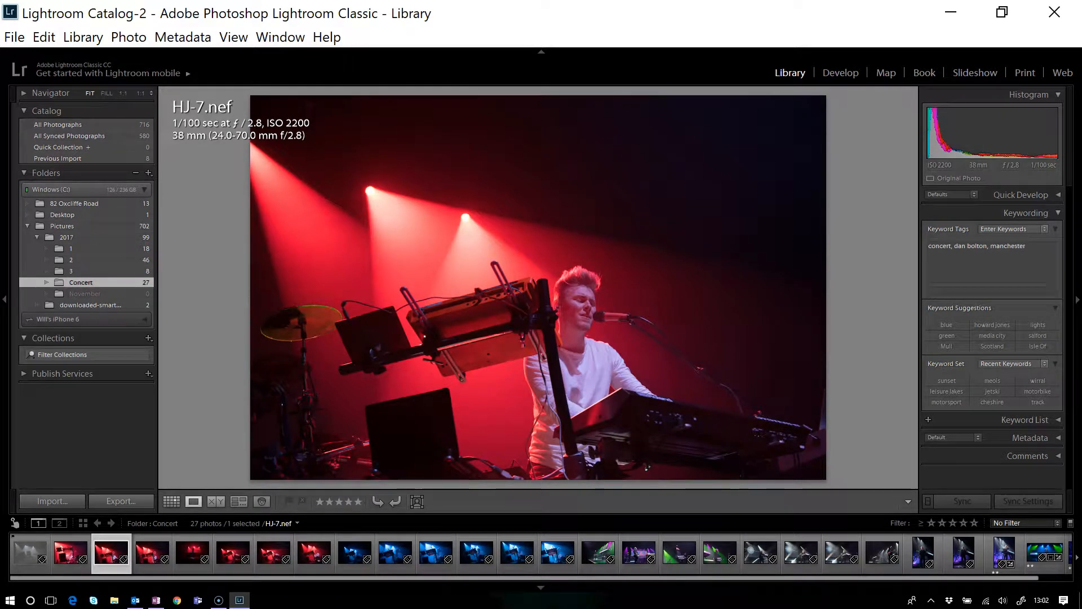
key("Right")
key("Right")
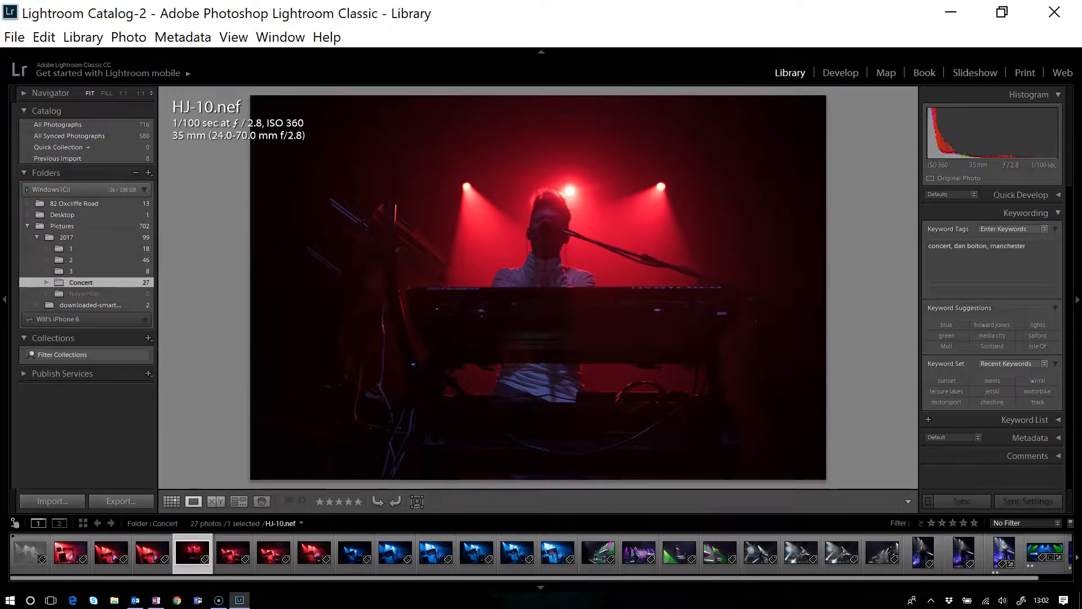
key("x")
Step: Move on to the dark blue photo HJ-17.nef and flag it as rejected
key("Right")
key("Right")
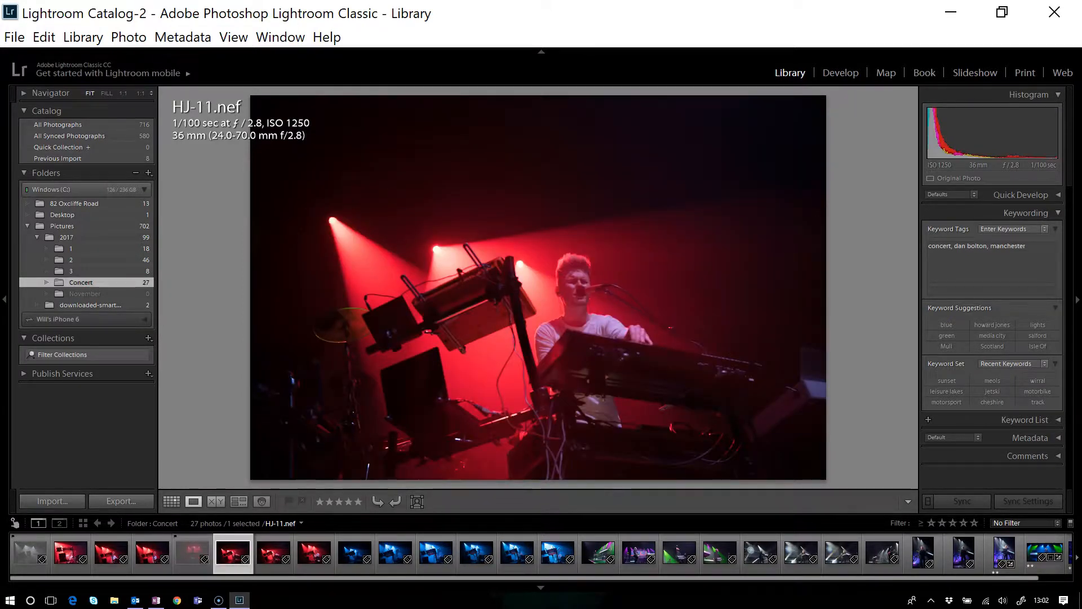
key("Right")
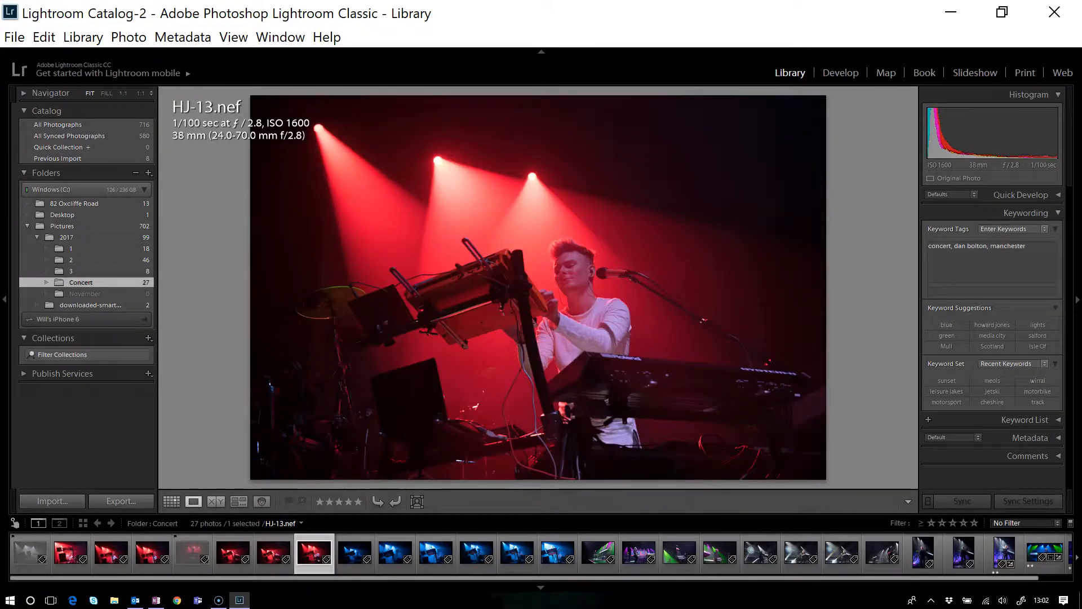
key("Right")
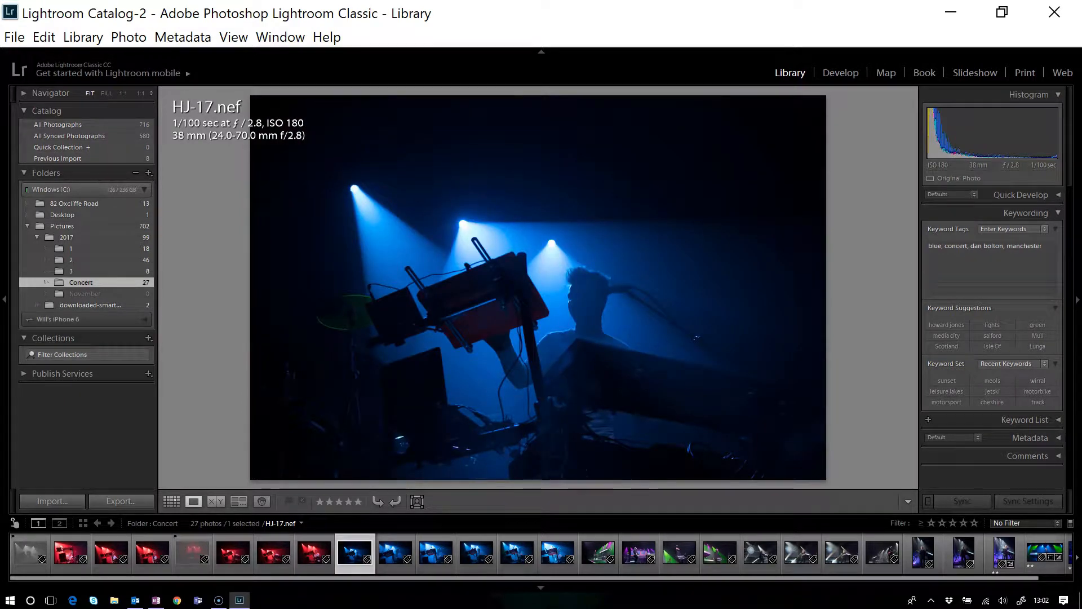
key("x")
Step: Continue through the blue-lit photos to HJ-22.nef and flag it as rejected
key("Right")
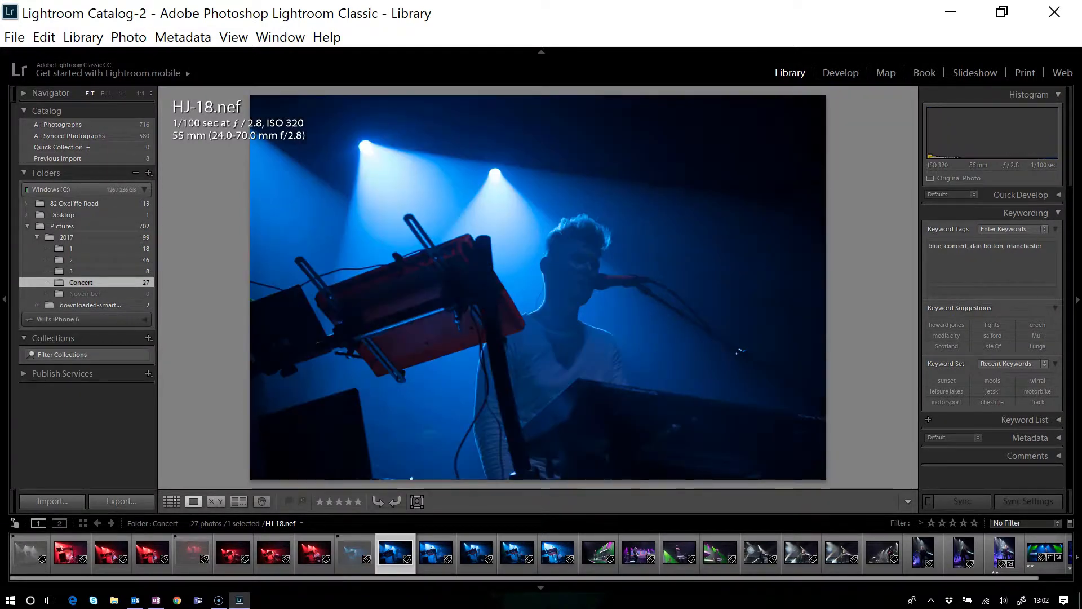
key("Right")
key("Right")
key("Right")
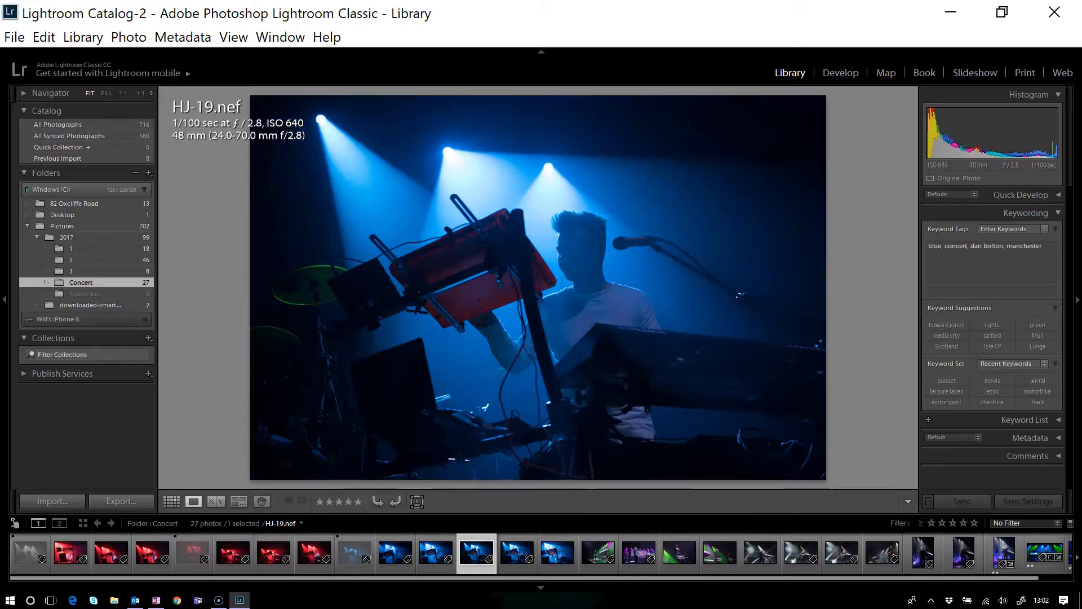
key("Right")
key("Right")
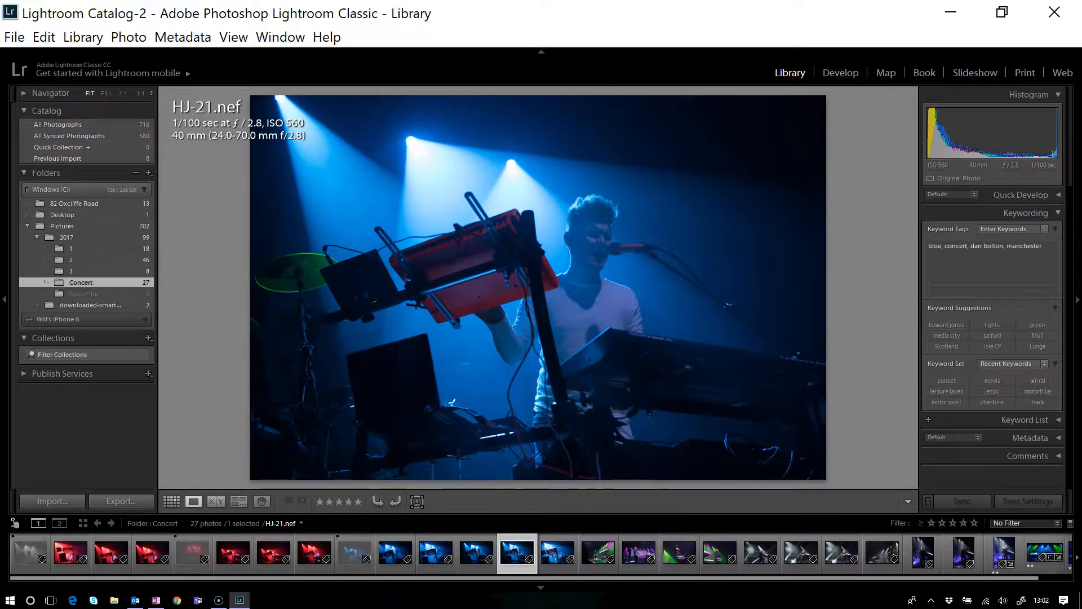
key("x")
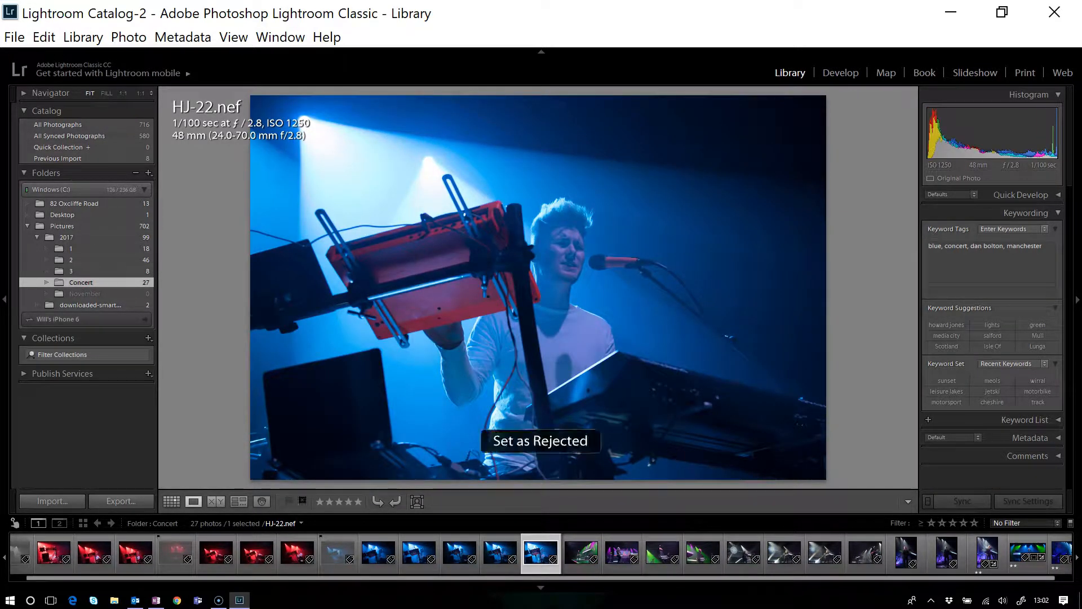
Step: Examine the remaining Concert photos one by one in Loupe view up to the last one, HJ-51.nef
key("Right")
key("Right")
key("Right")
key("Right")
key("Right")
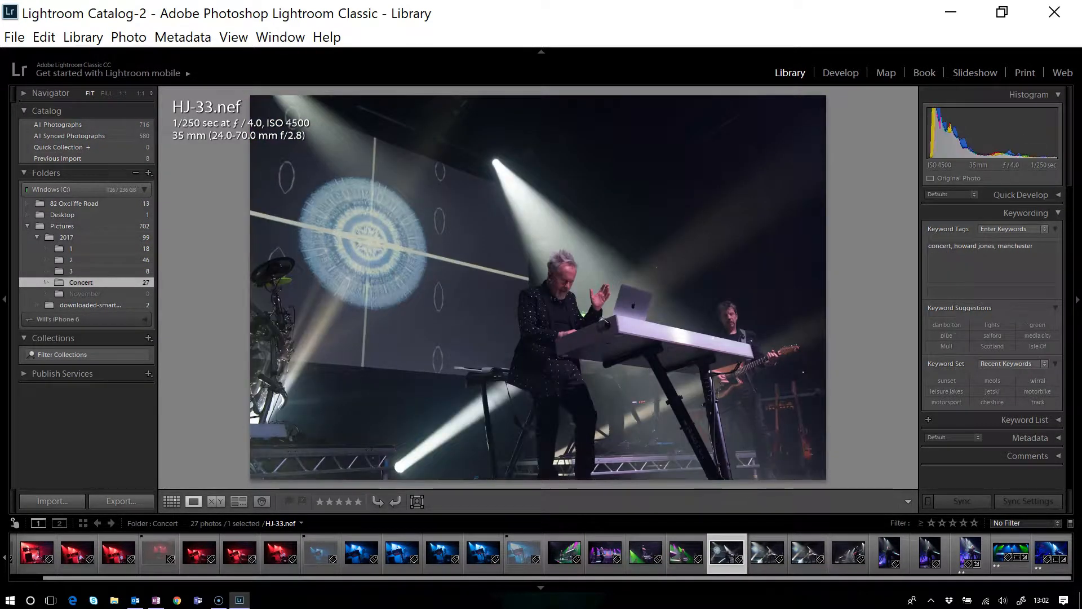
key("Right")
key("Right")
key("Right")
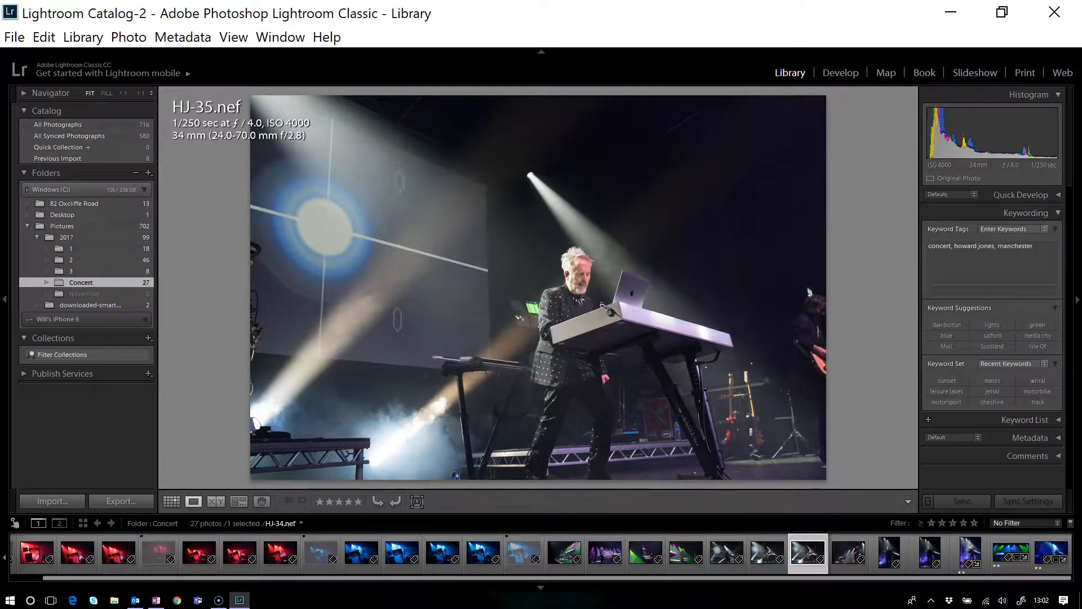
key("Right")
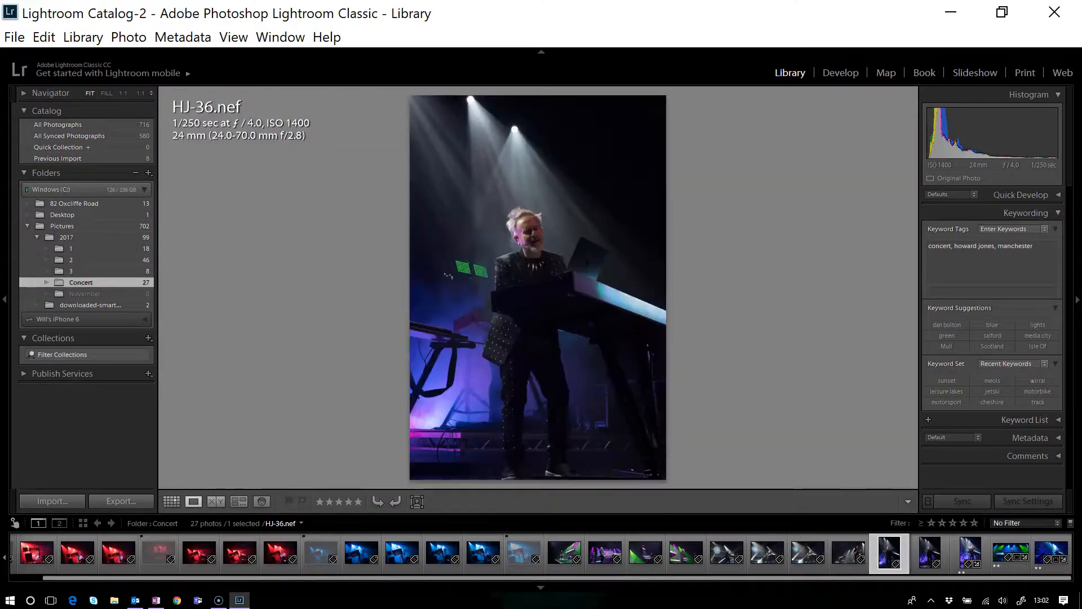
key("Right")
key("Right")
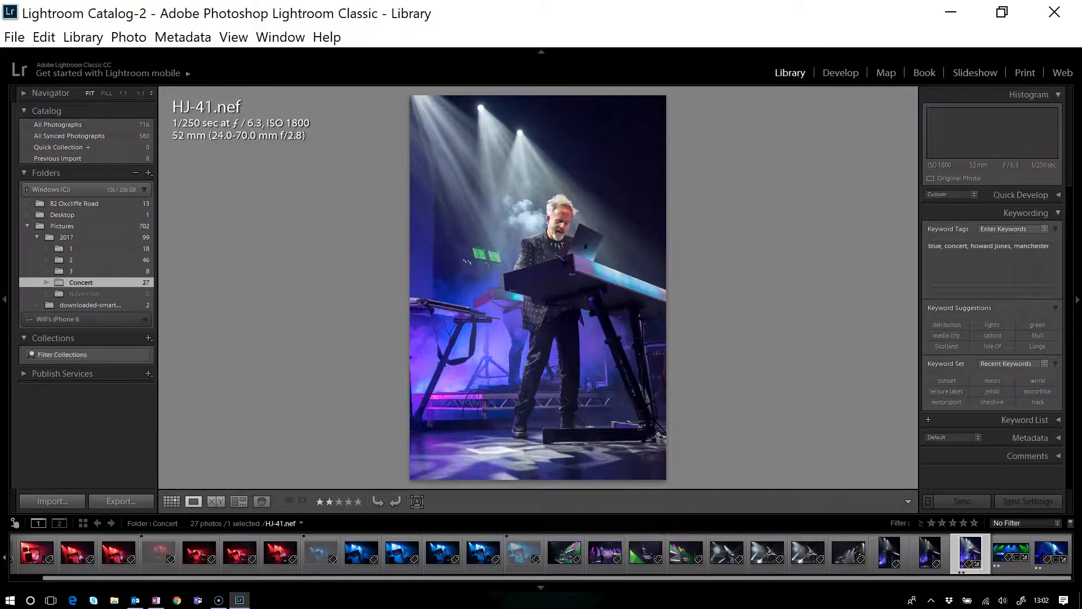
key("Right")
key("Right")
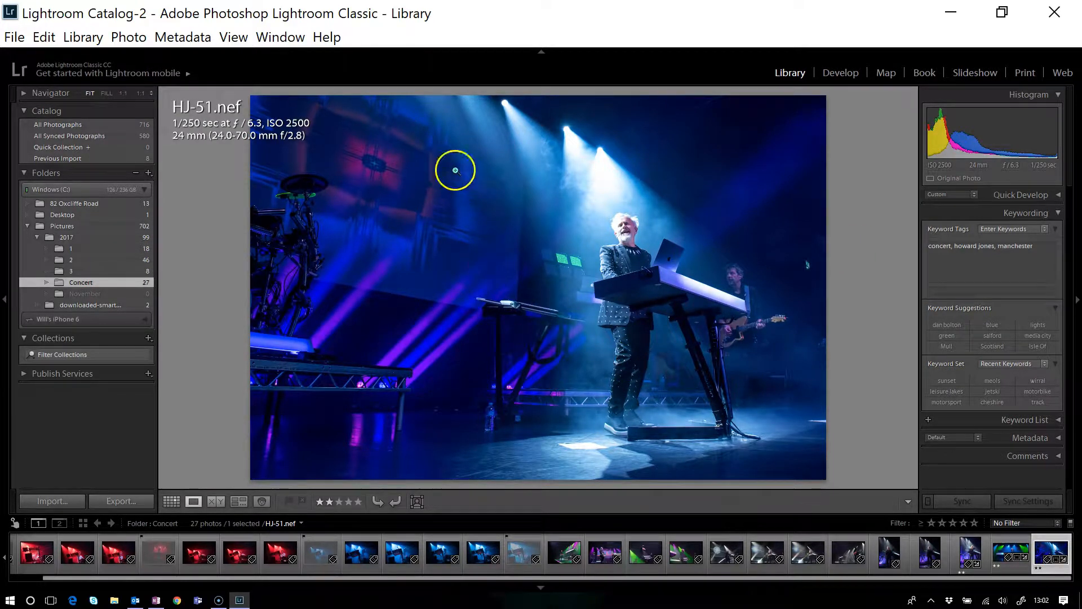
left_click(542, 50)
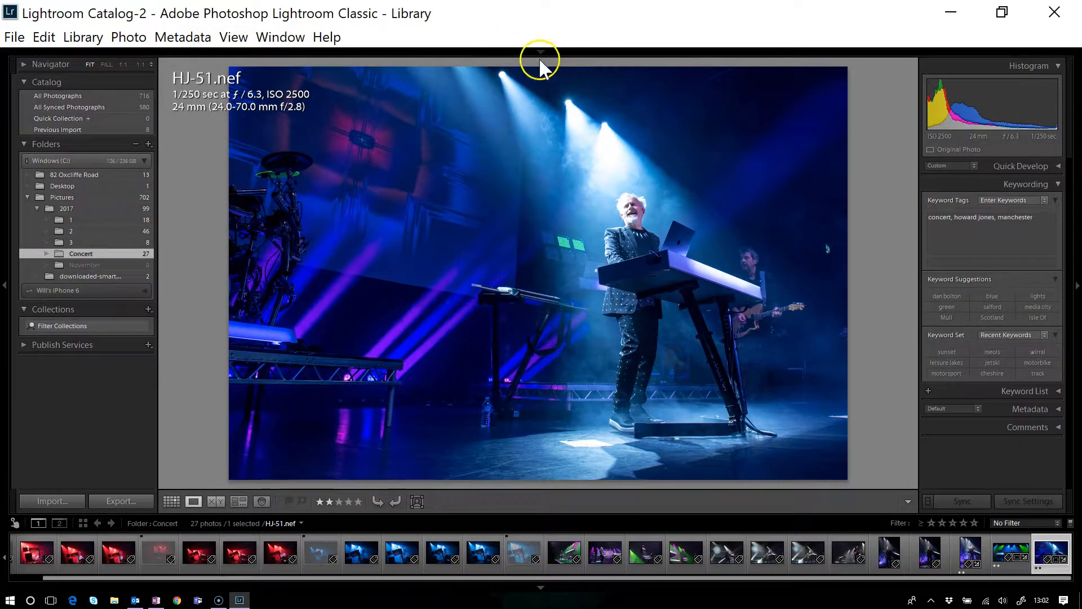
left_click(541, 57)
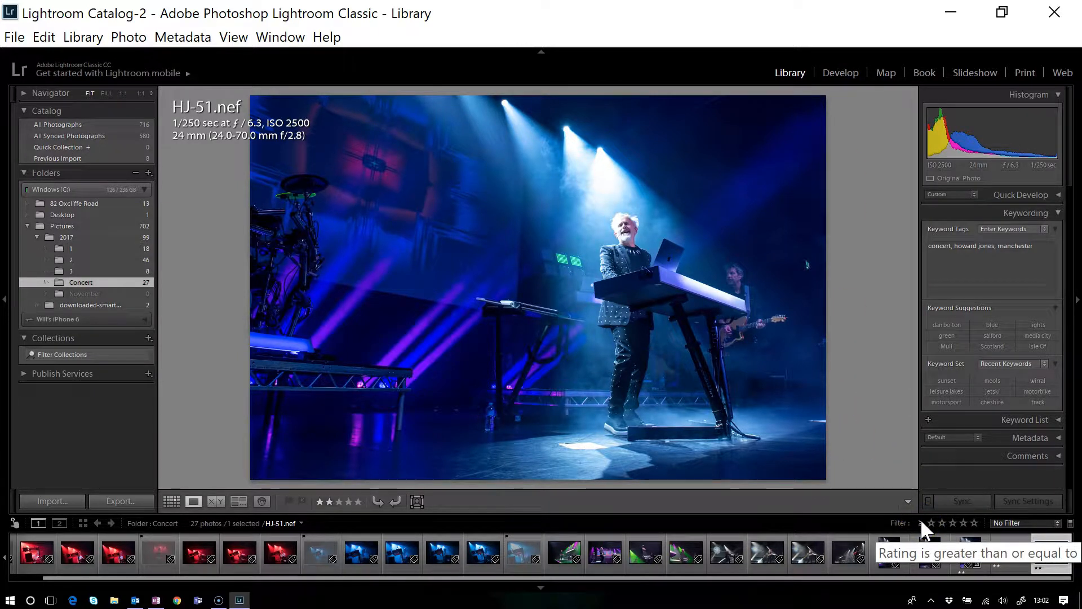
Step: Switch to the grid view and filter the Concert folder to show only rejected photos
left_click(992, 522)
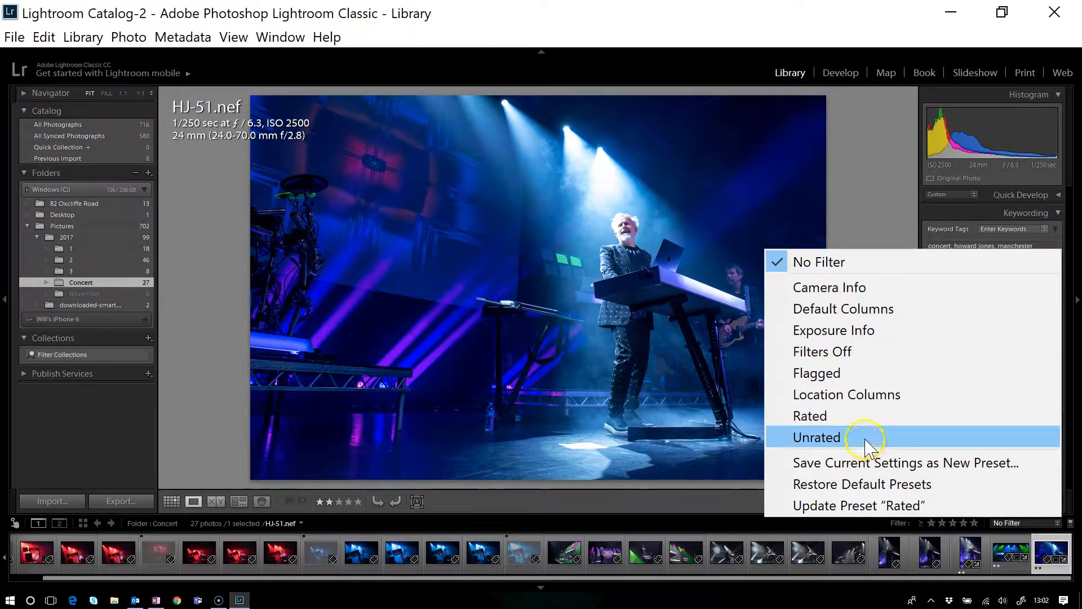
left_click(860, 375)
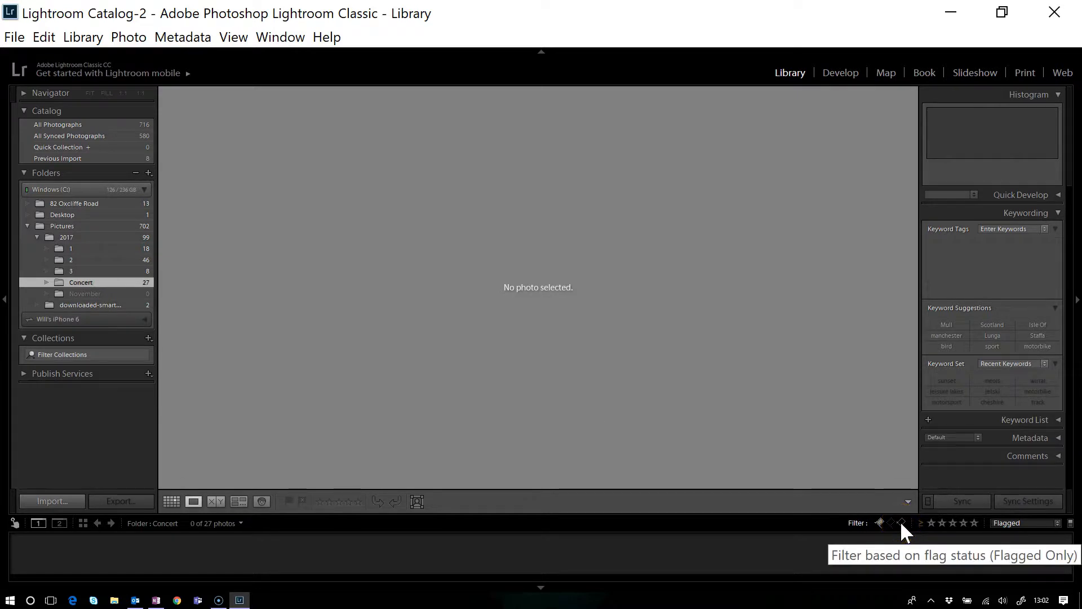
key("g")
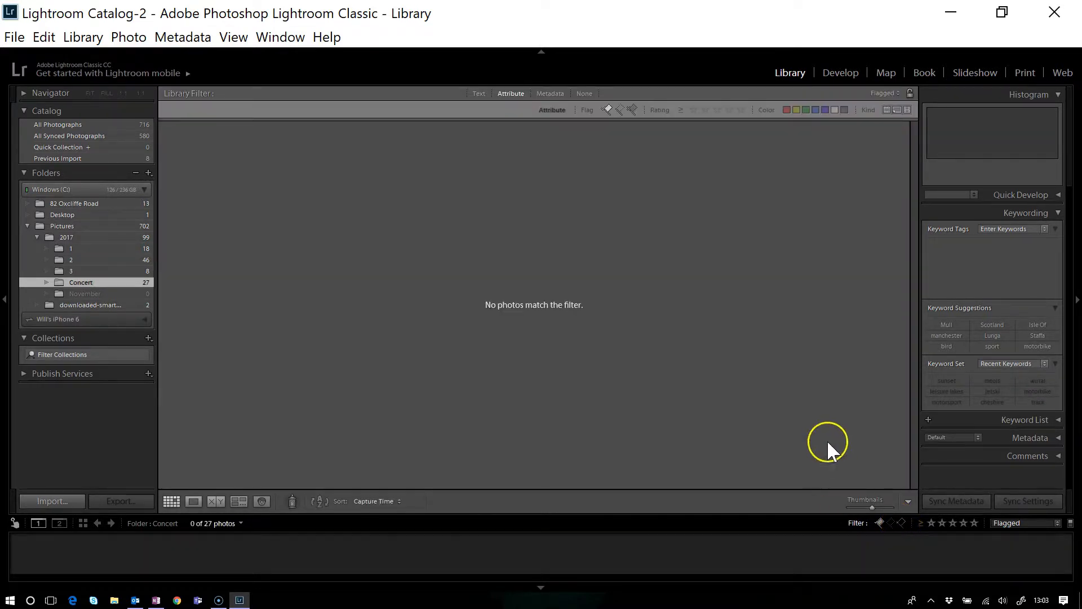
left_click(897, 524)
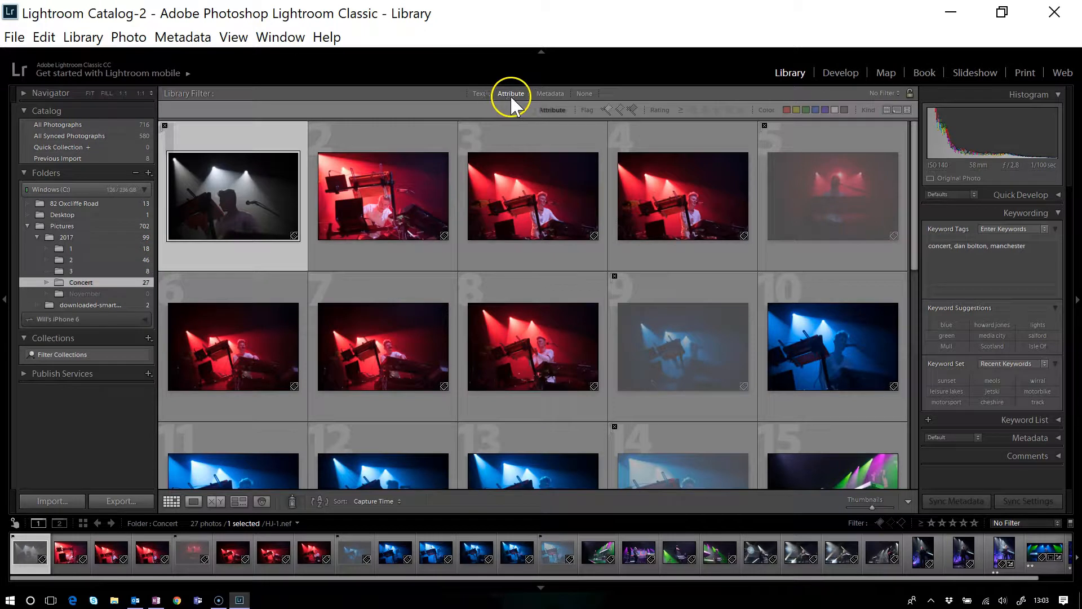
left_click(633, 109)
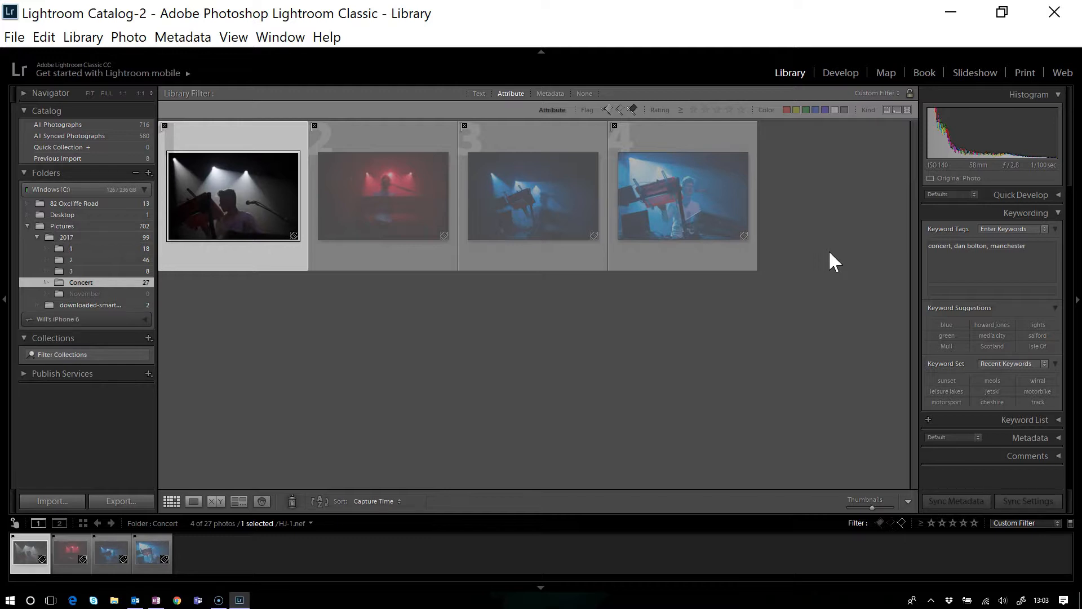
Step: Delete all the rejected photos from disk and turn off the rejected-flag filter
key("ctrl+a")
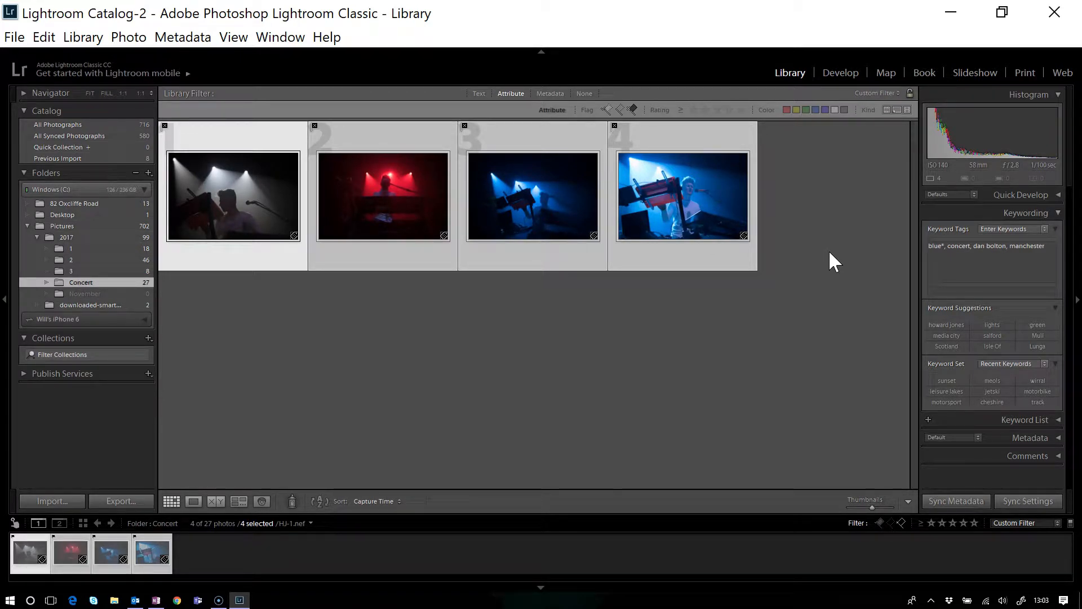
key("Delete")
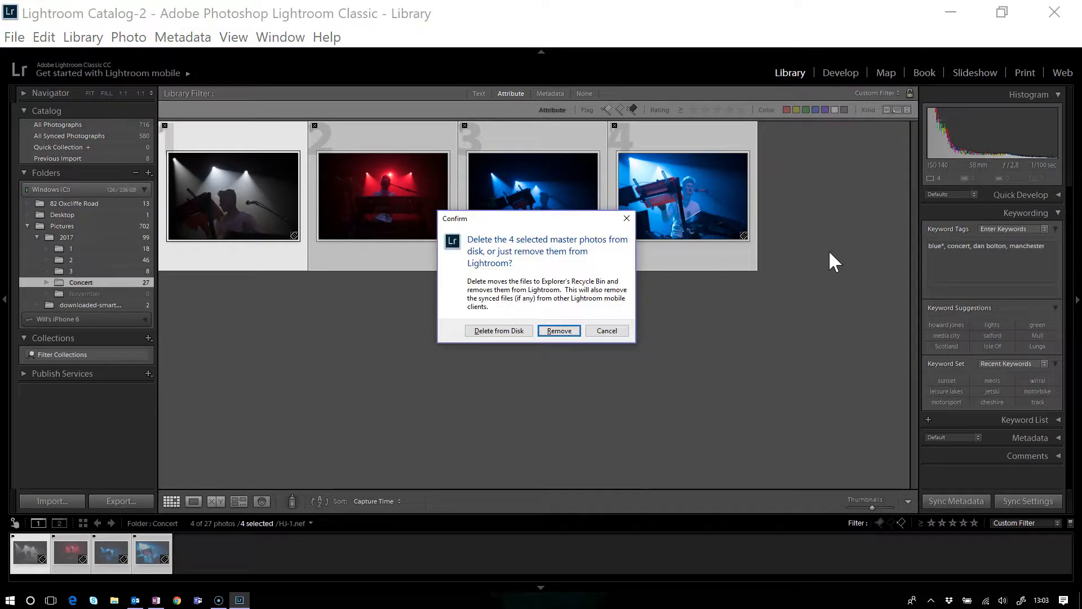
left_click(522, 334)
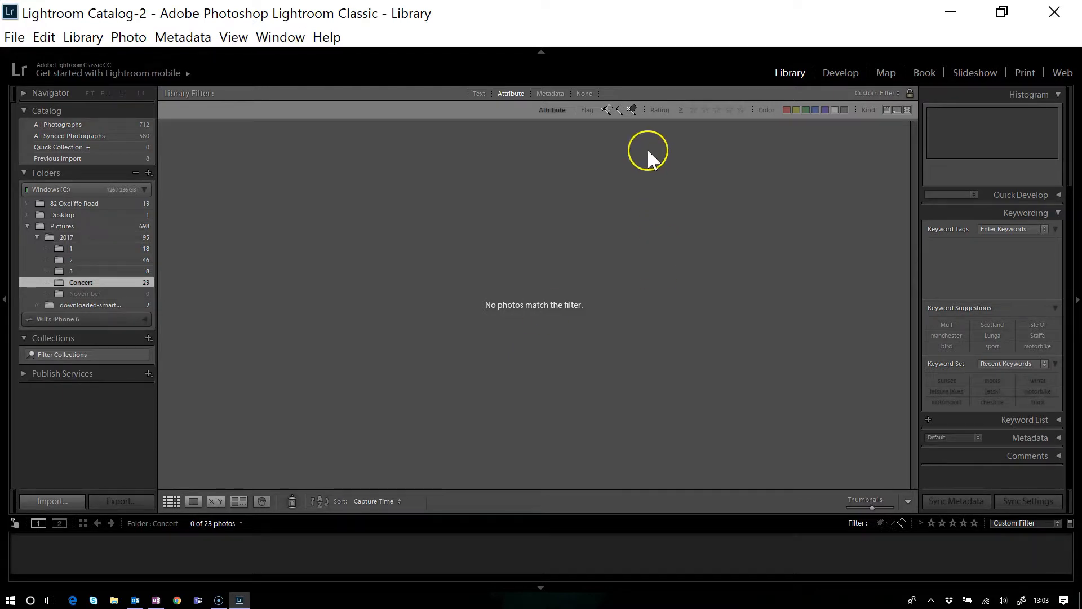
left_click(633, 109)
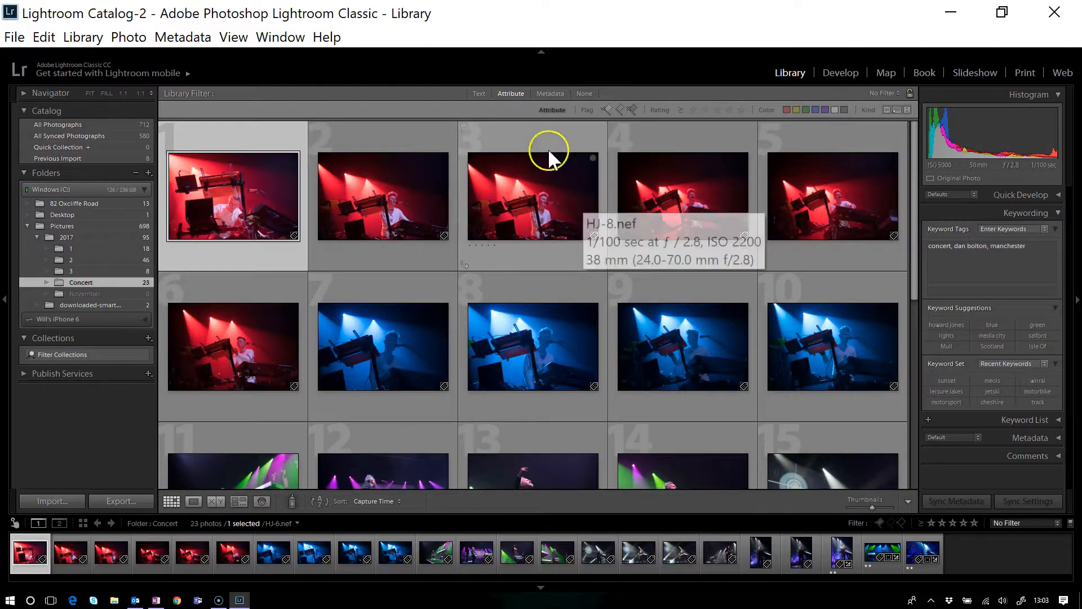
Step: Open HJ-6.nef in Loupe view, compare the first red-lit concert shots, and rate HJ-8.nef one star
double_click(261, 215)
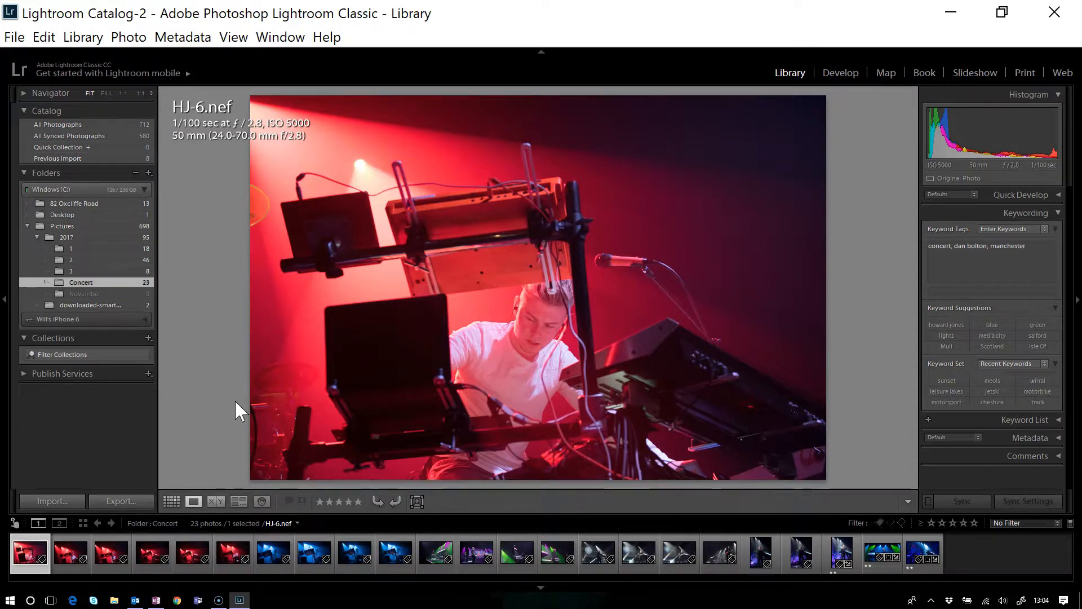
key("Right")
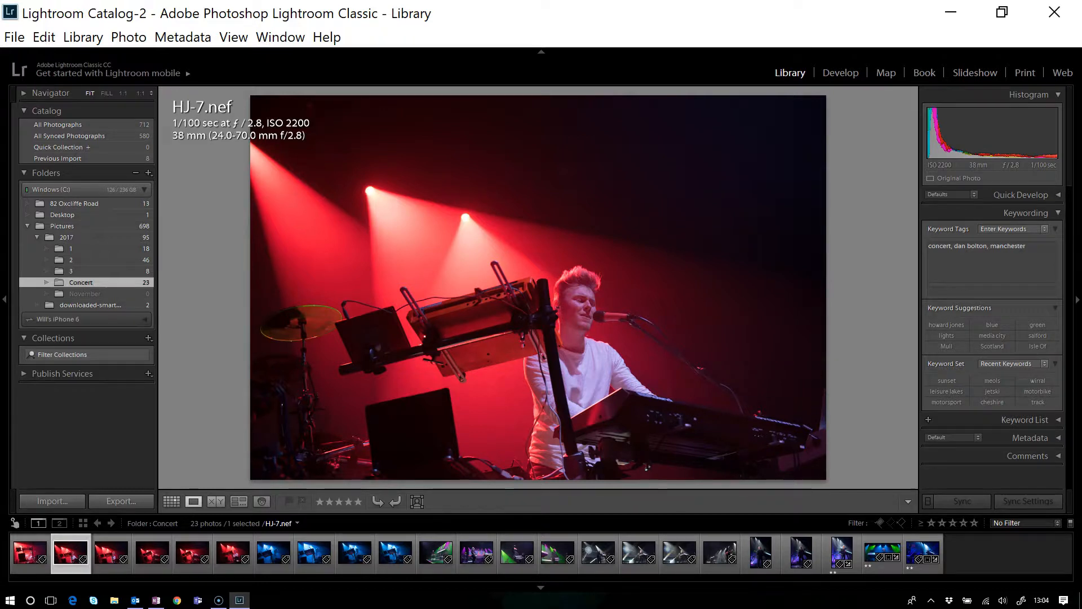
key("Right")
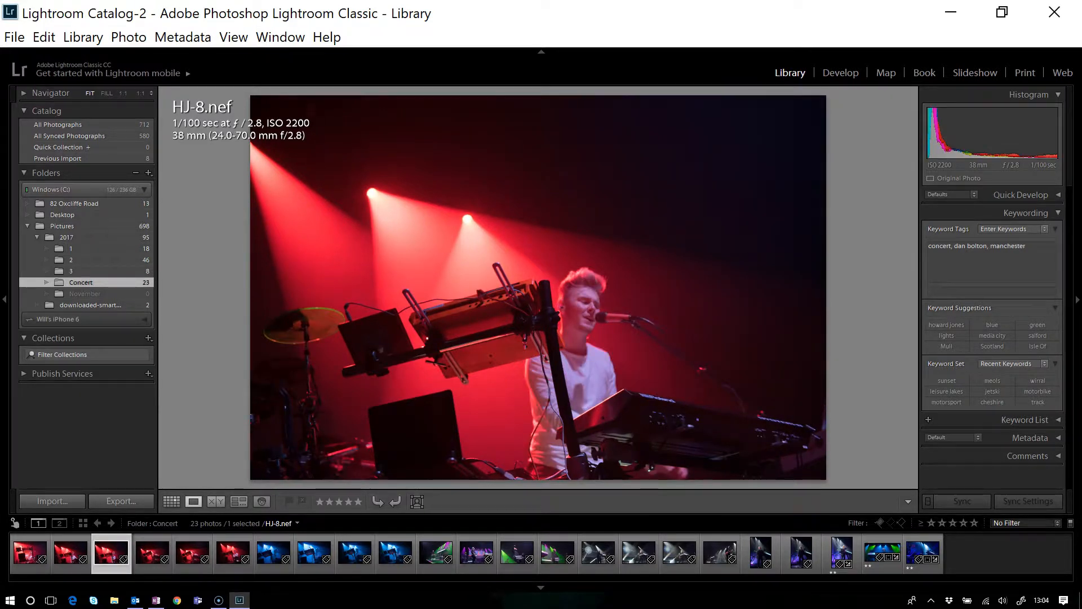
key("Right")
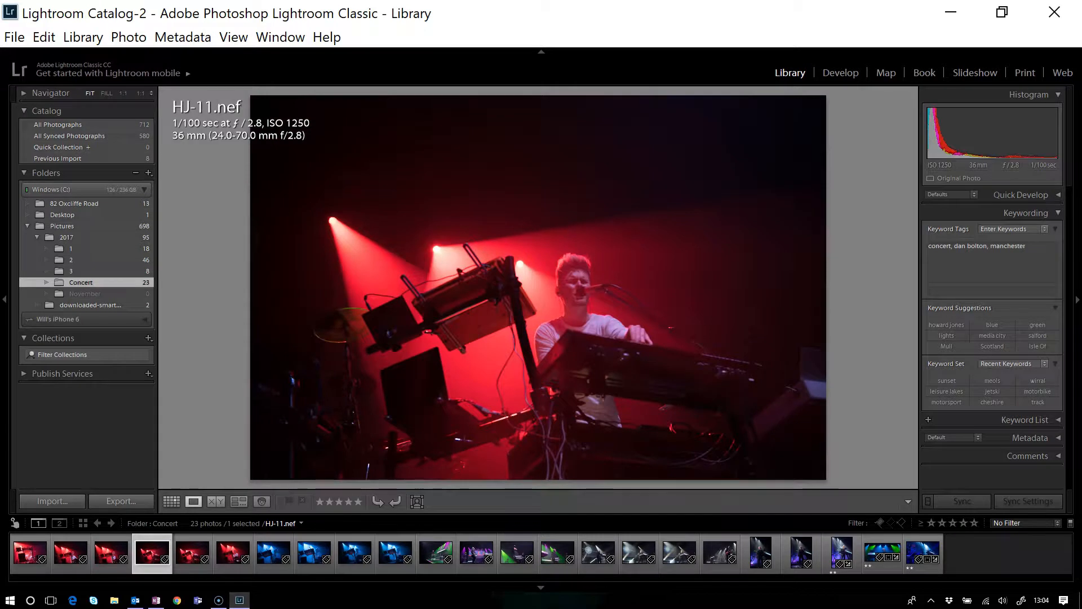
key("Left")
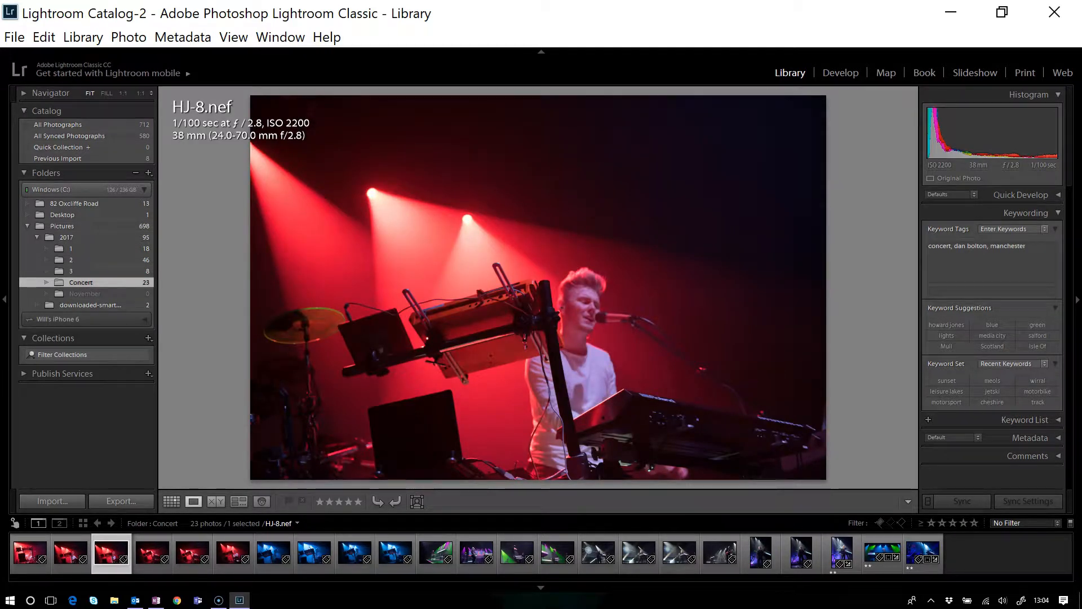
key("1")
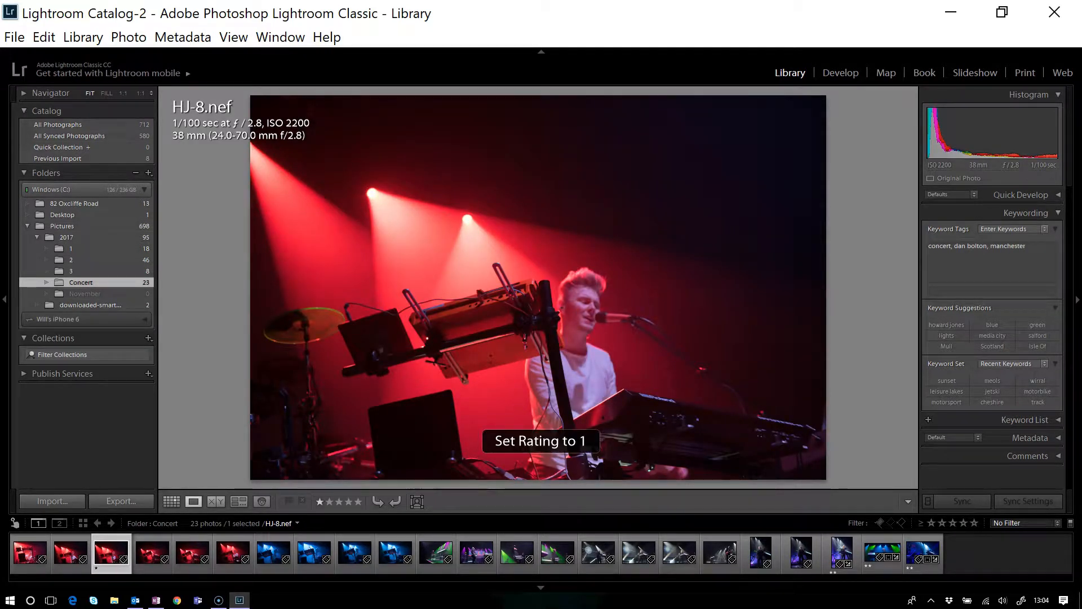
Step: Continue through the remaining red-lit photos and rate HJ-13.nef one star
key("Right")
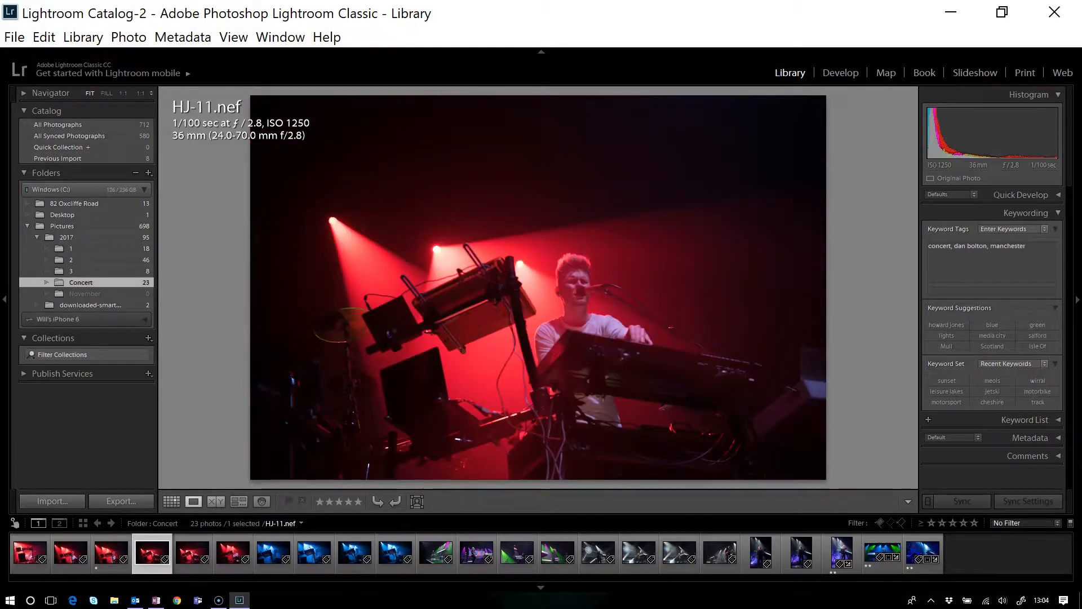
key("Right")
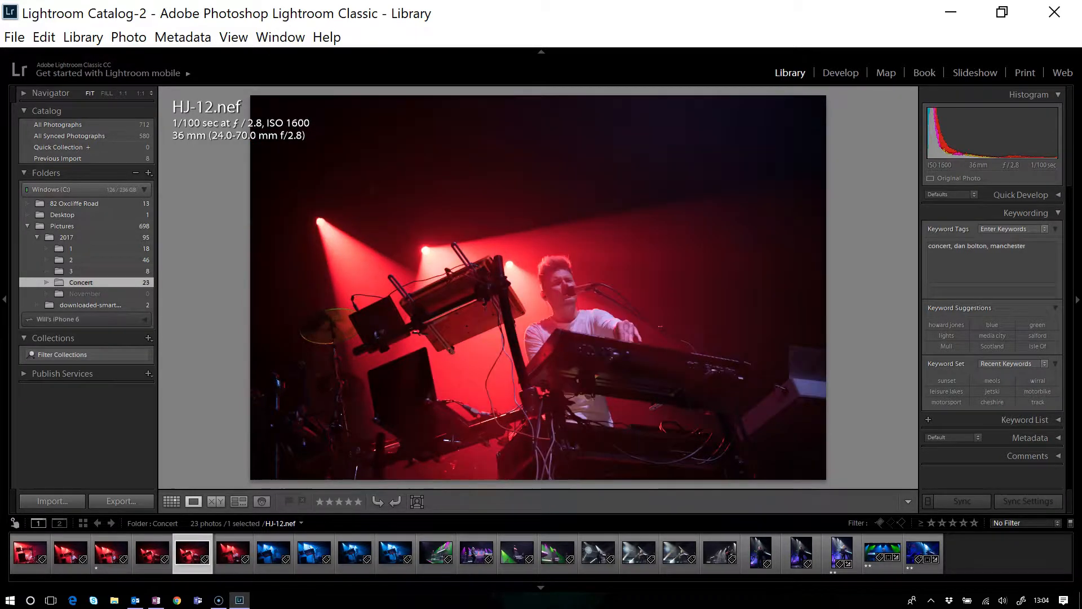
key("Right")
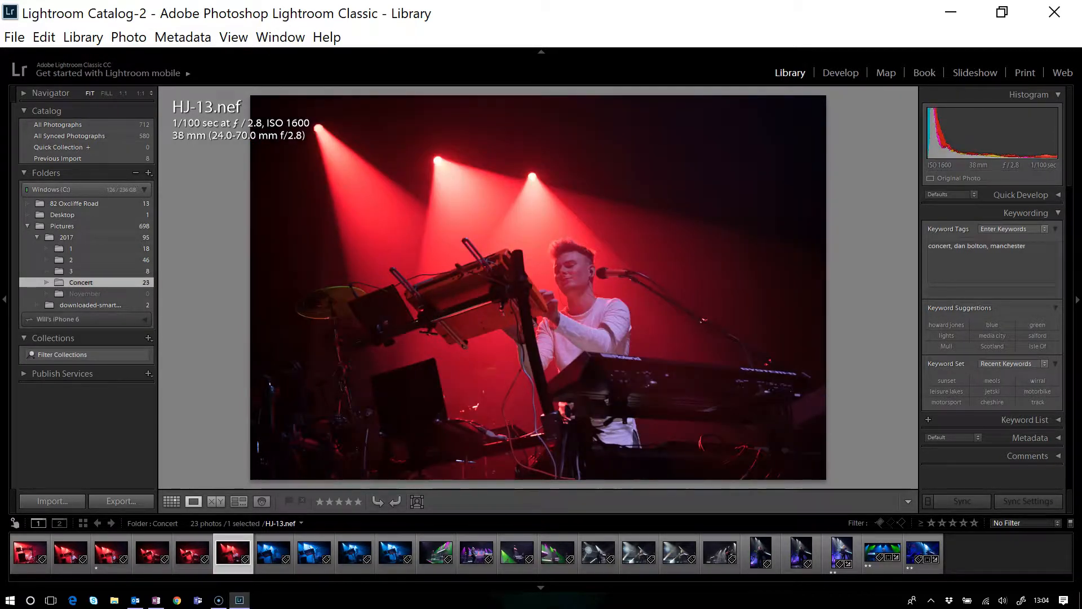
left_click(319, 500)
Step: Go through the blue-lit photos and rate HJ-19.nef and HJ-21.nef one star
key("Right")
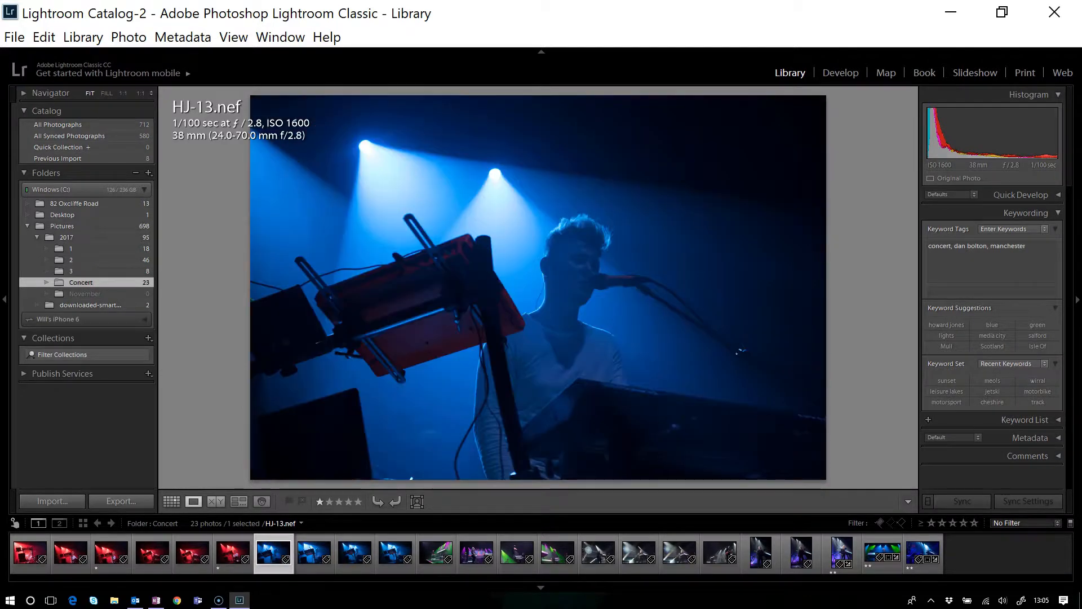
key("Right")
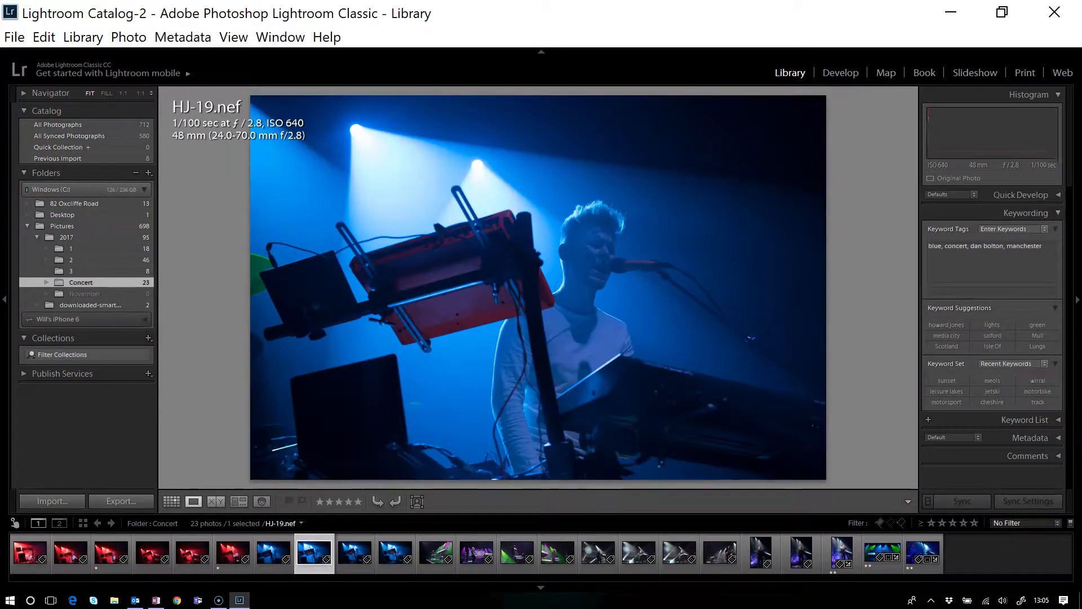
key("1")
key("Right")
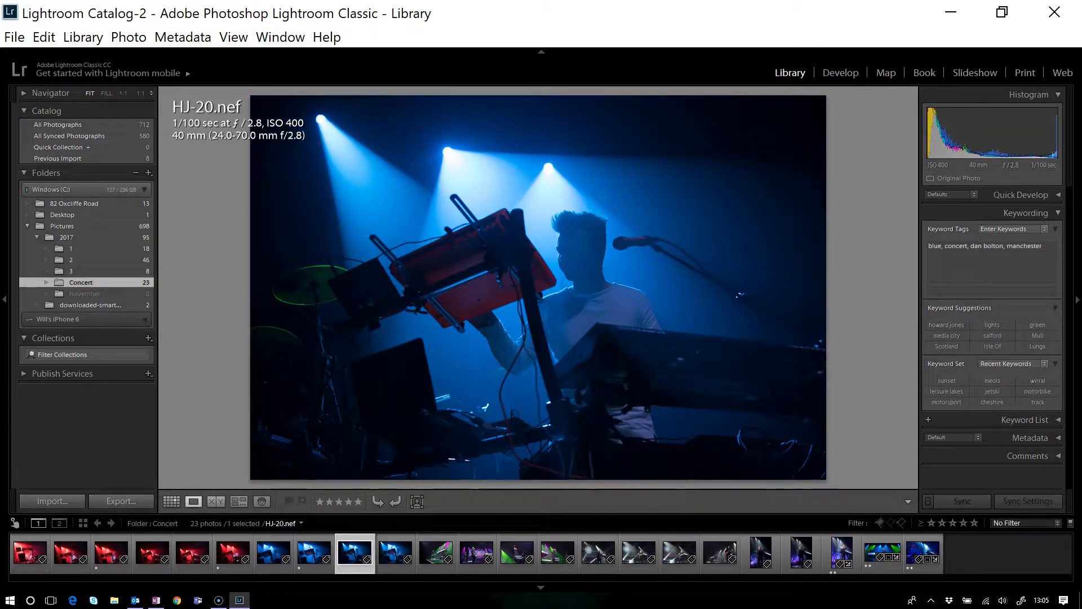
key("Right")
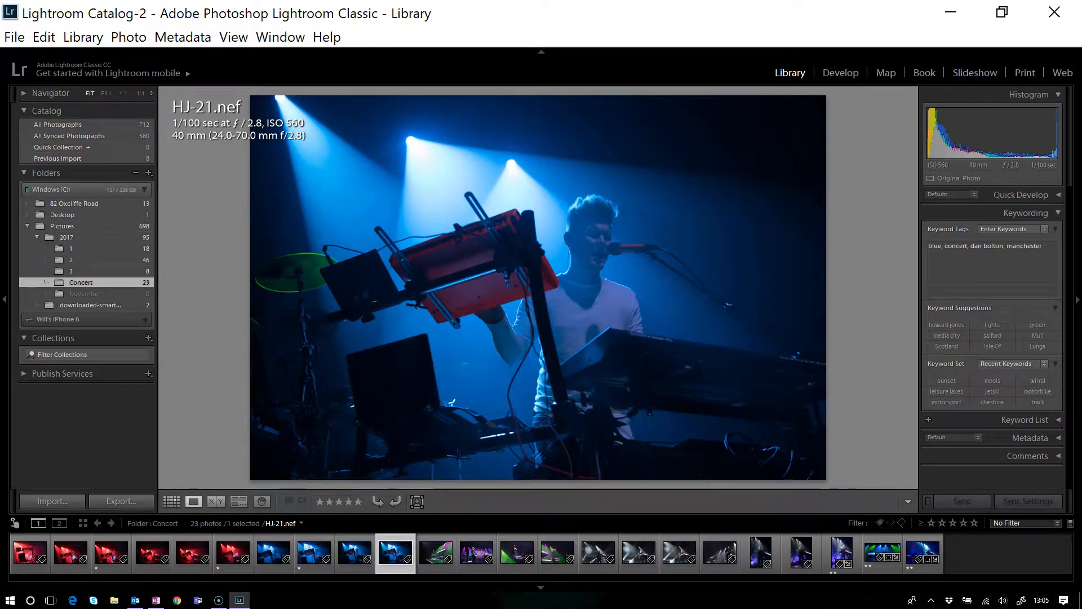
key("1")
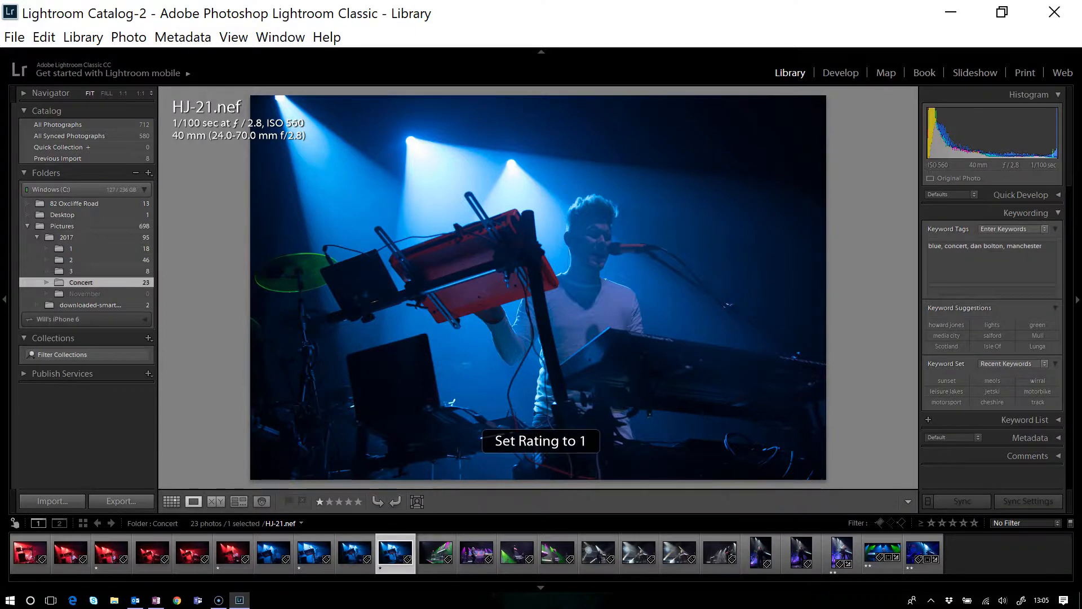
Step: Rate the green- and purple-lit photos HJ-26.nef, HJ-28.nef, HJ-30.nef and HJ-31.nef one star each
key("Right")
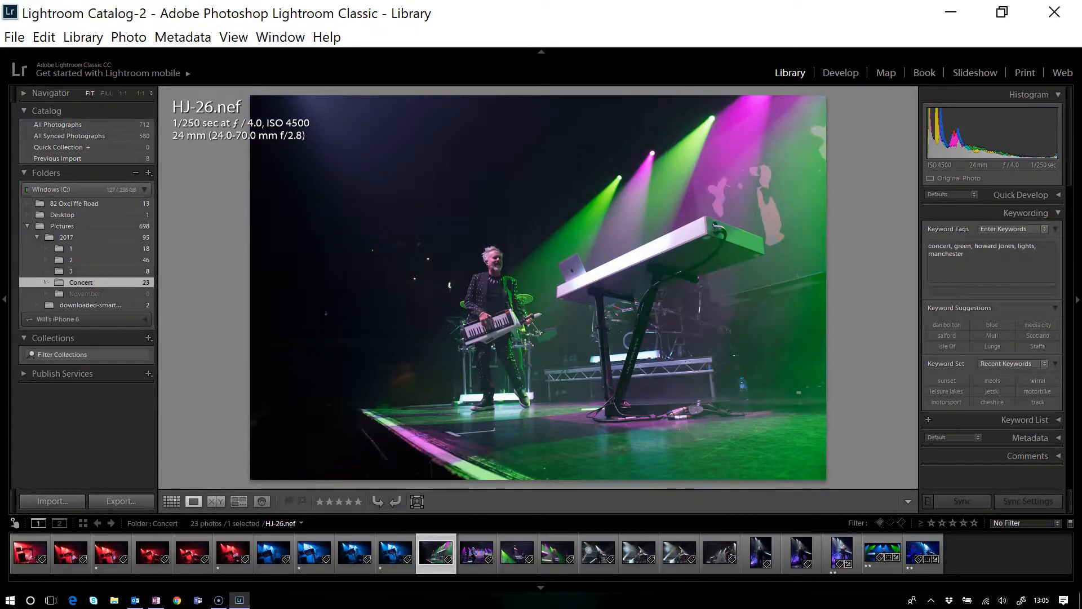
key("1")
key("Right")
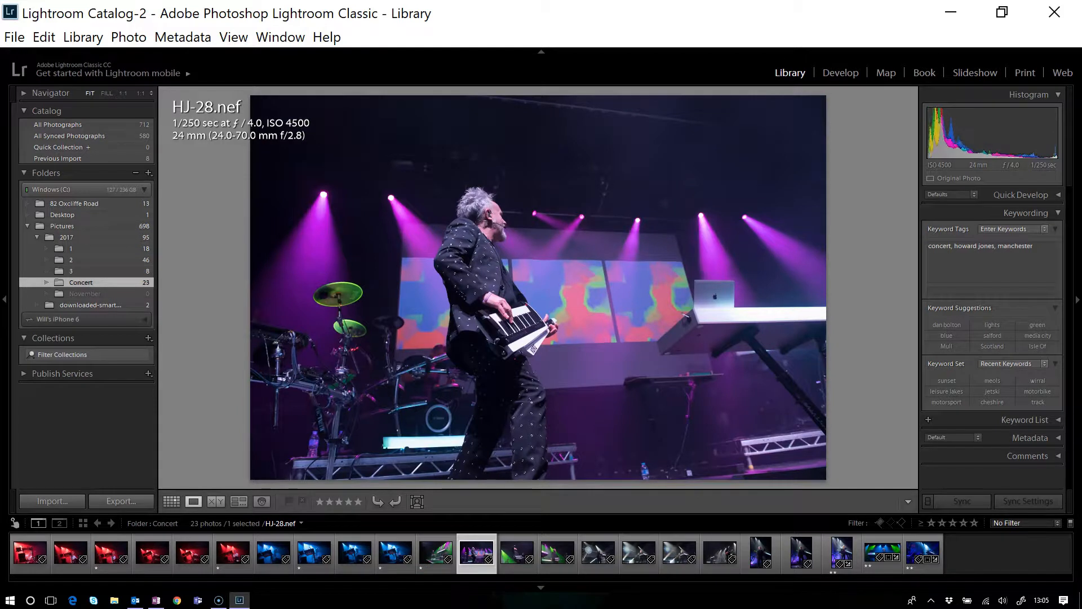
key("1")
key("Right")
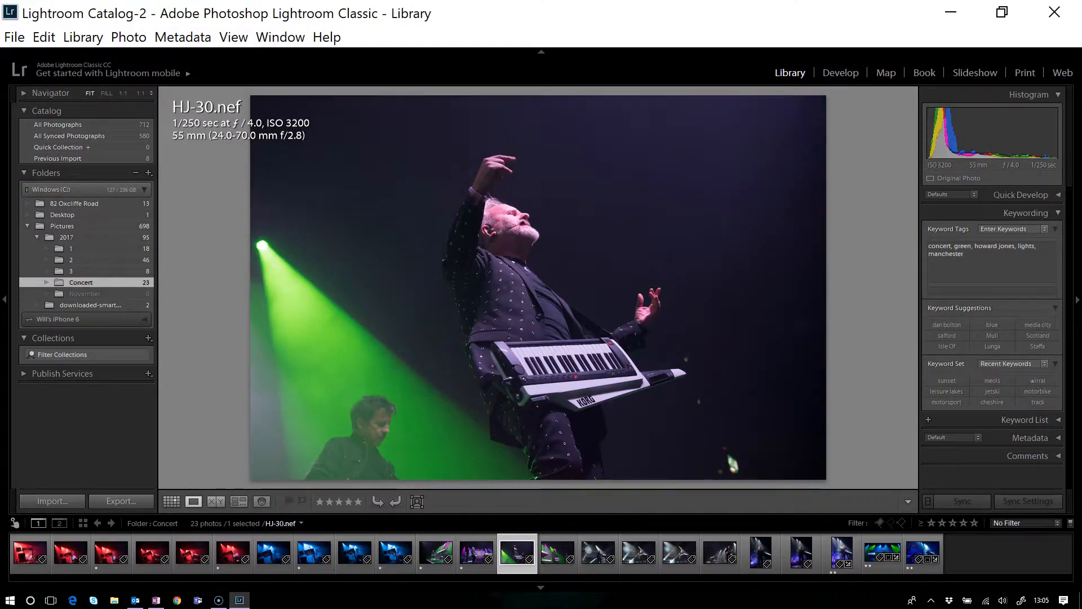
key("1")
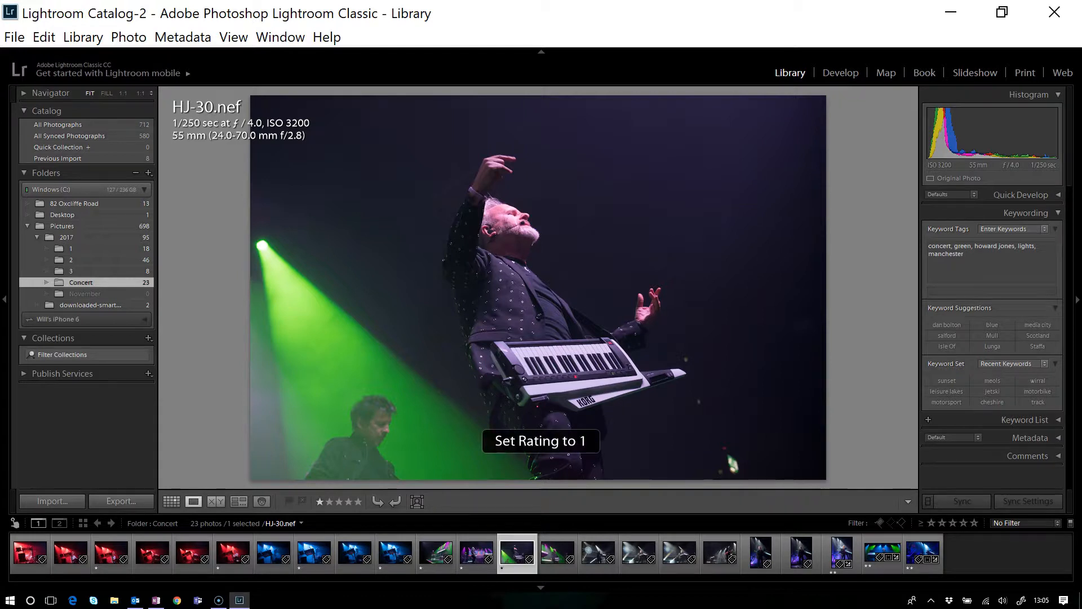
key("Right")
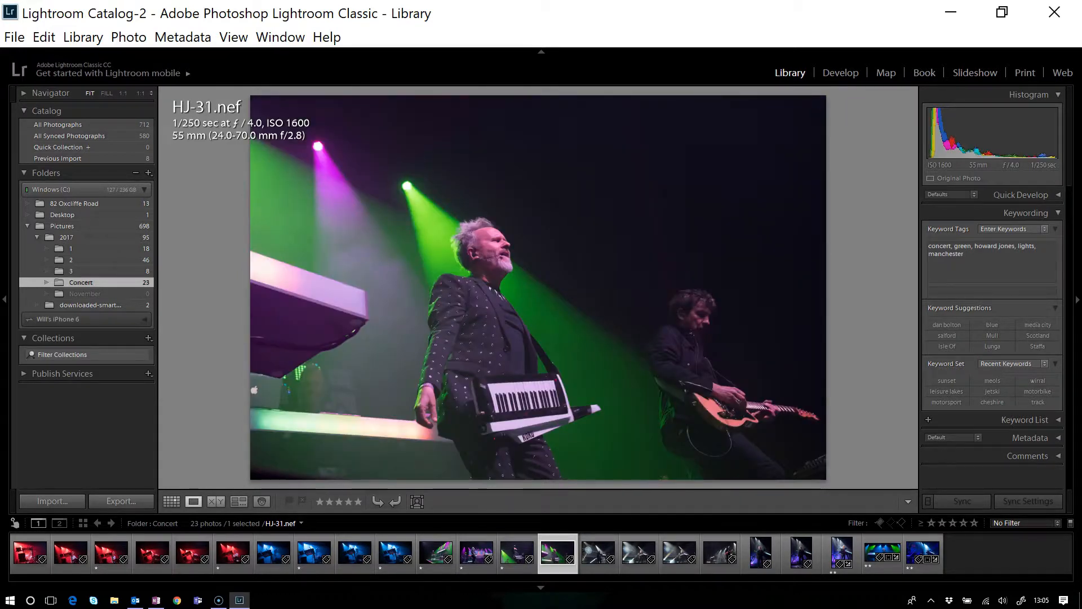
key("1")
Step: Rate the white-lit stage photos HJ-33.nef, HJ-34.nef, HJ-35.nef and the following guitarist shot one star each
key("Right")
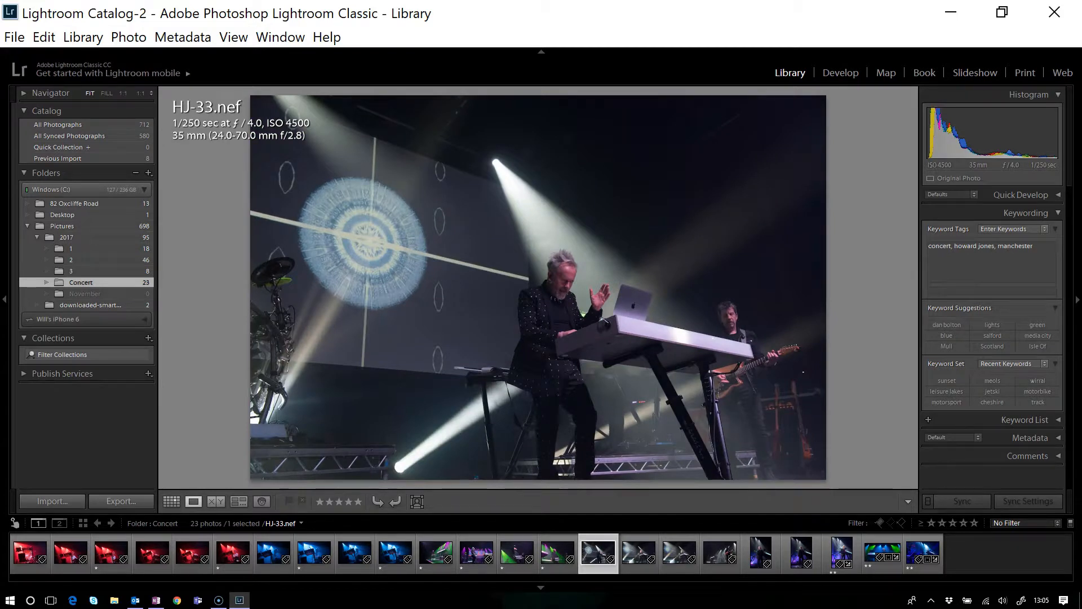
key("1")
key("Right")
key("1")
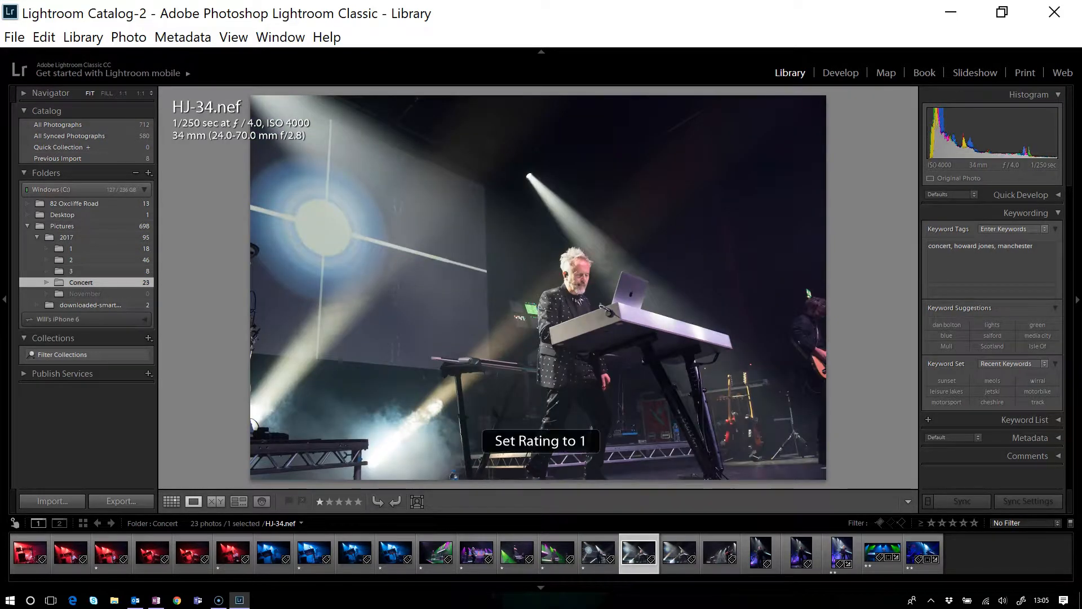
key("Right")
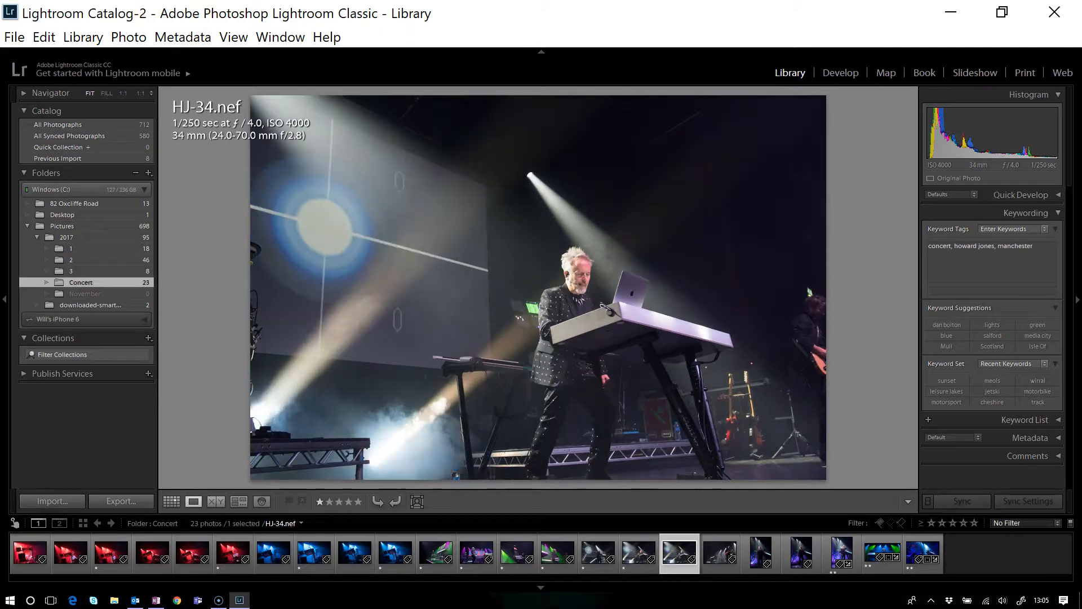
key("1")
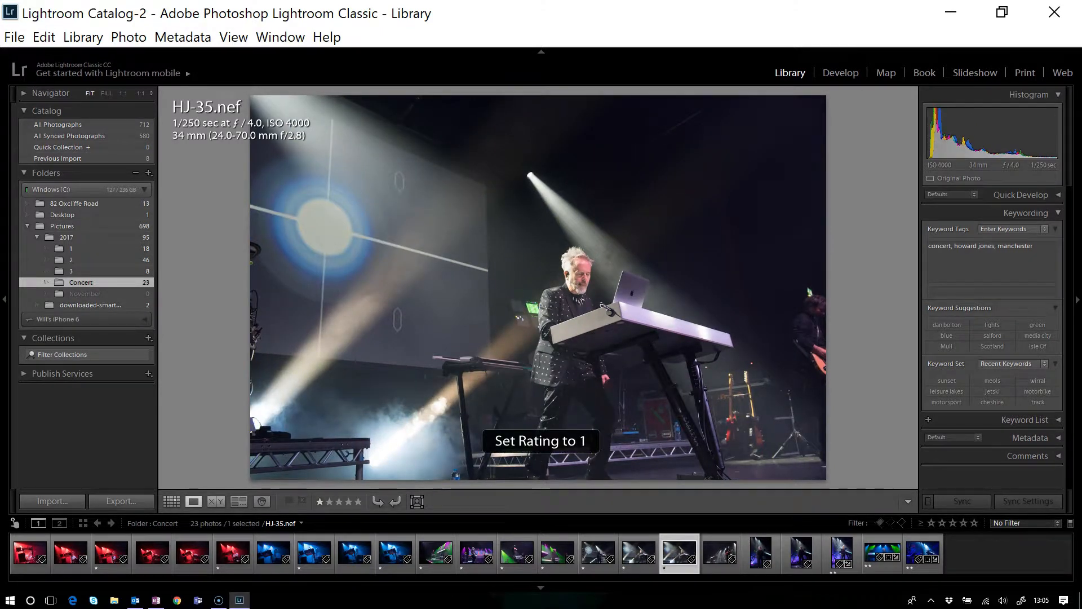
key("Right")
key("1")
Step: Look through the remaining photos from HJ-39.nef to HJ-51.nef without rating them, and return to the grid view
key("Right")
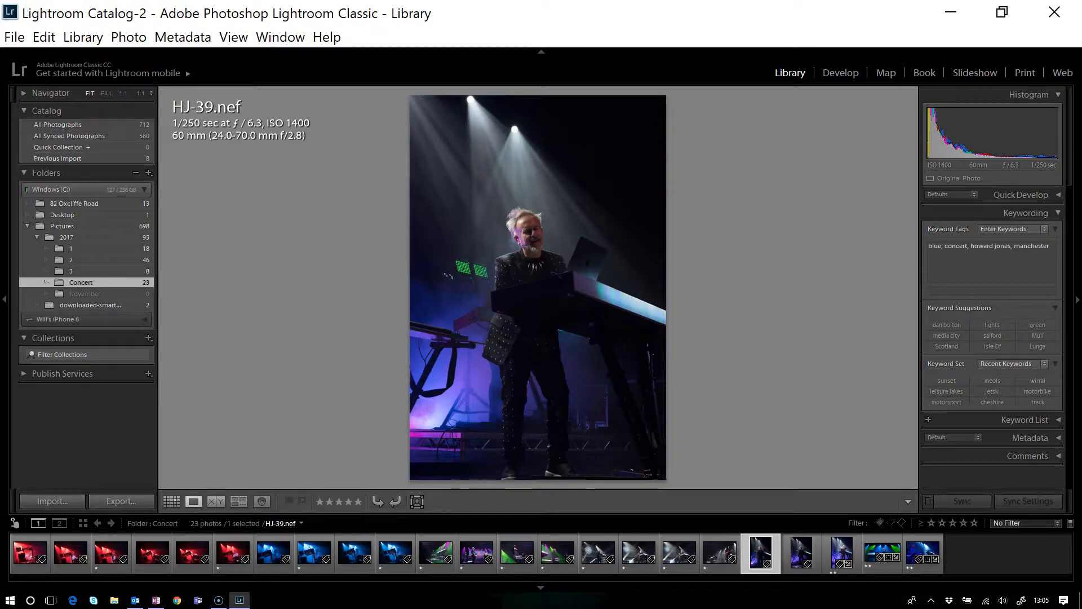
key("Right")
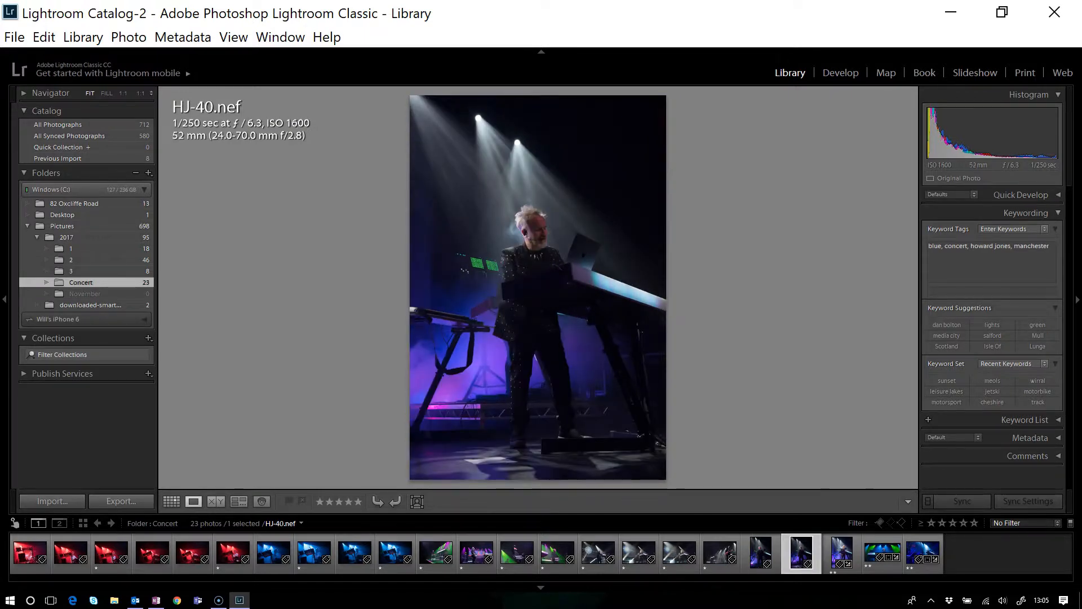
key("Right")
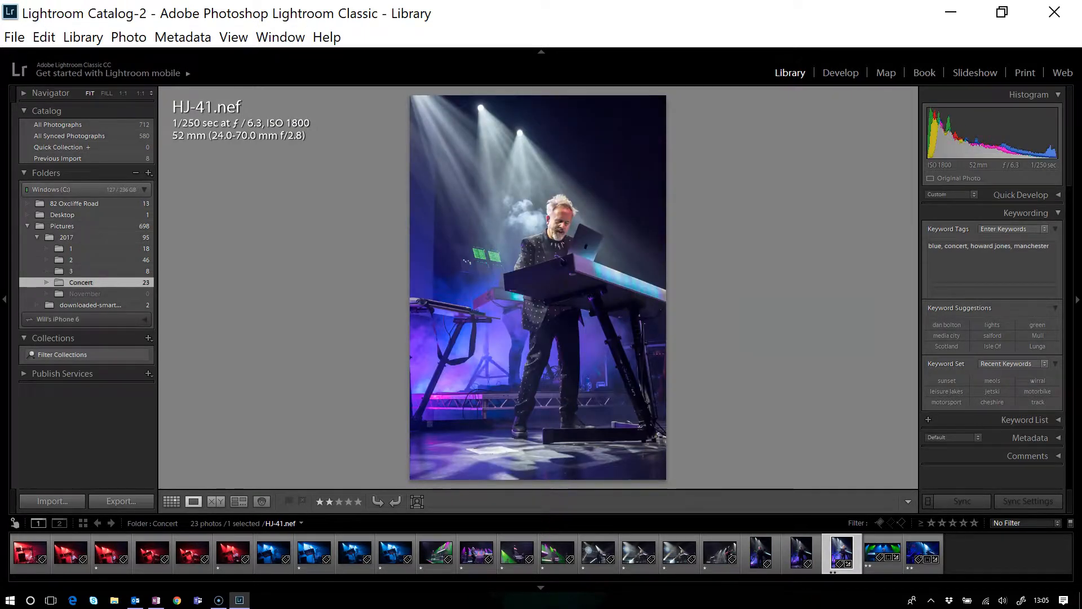
key("Right")
key("Right")
key("g")
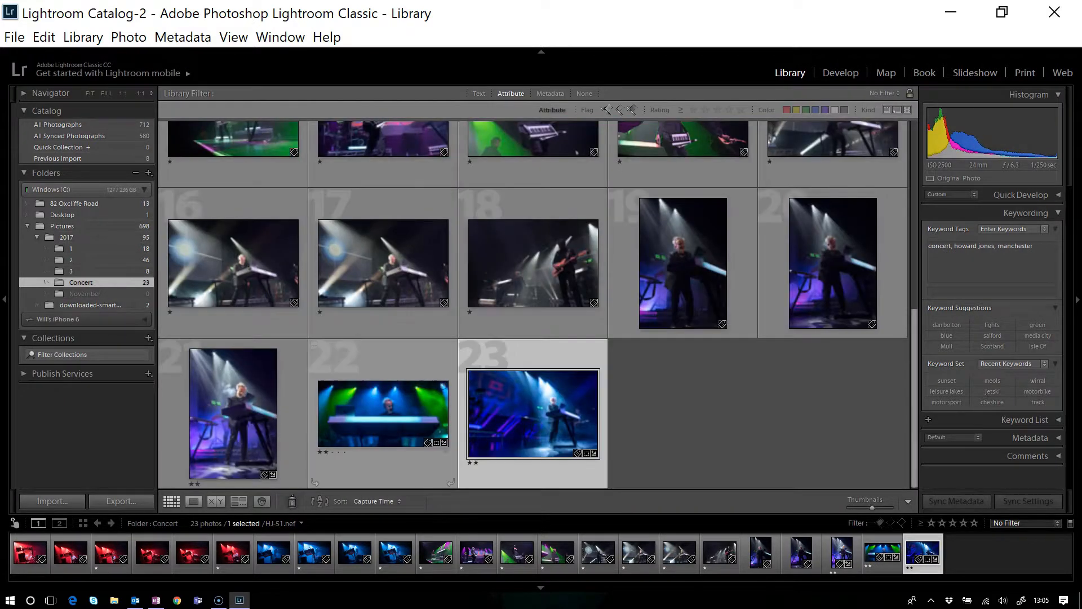
Step: Filter the Concert folder to photos whose rating is equal to one star
left_click_drag(913, 424, 891, 244)
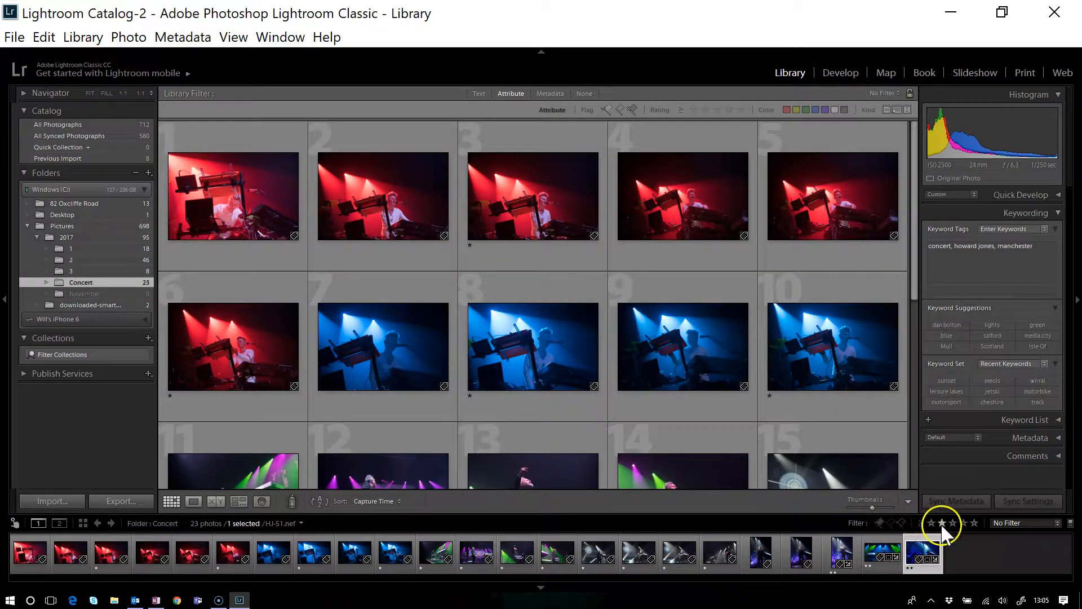
left_click(920, 523)
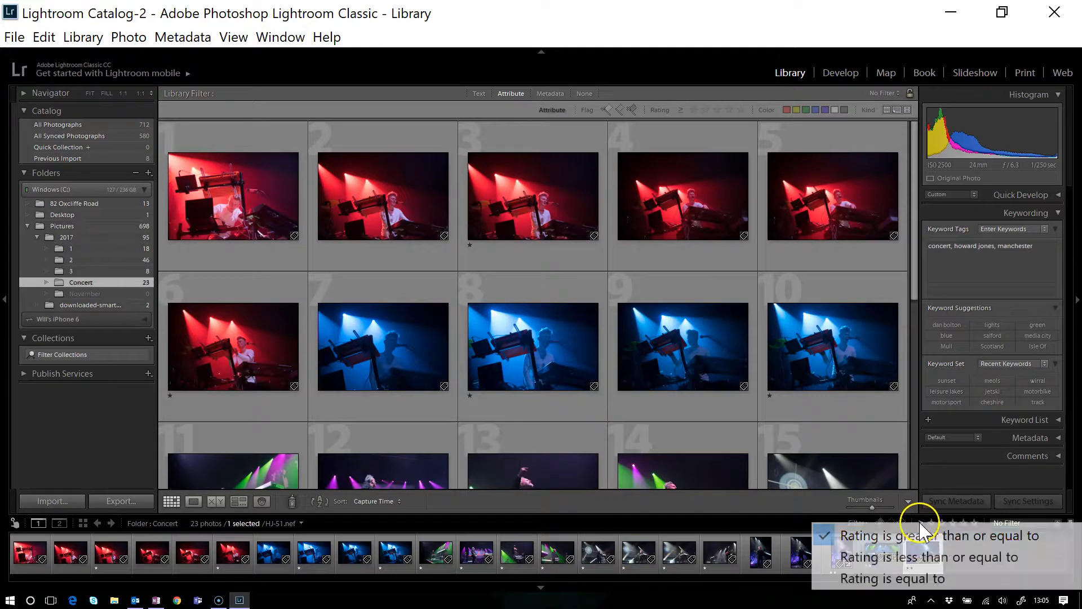
left_click(876, 579)
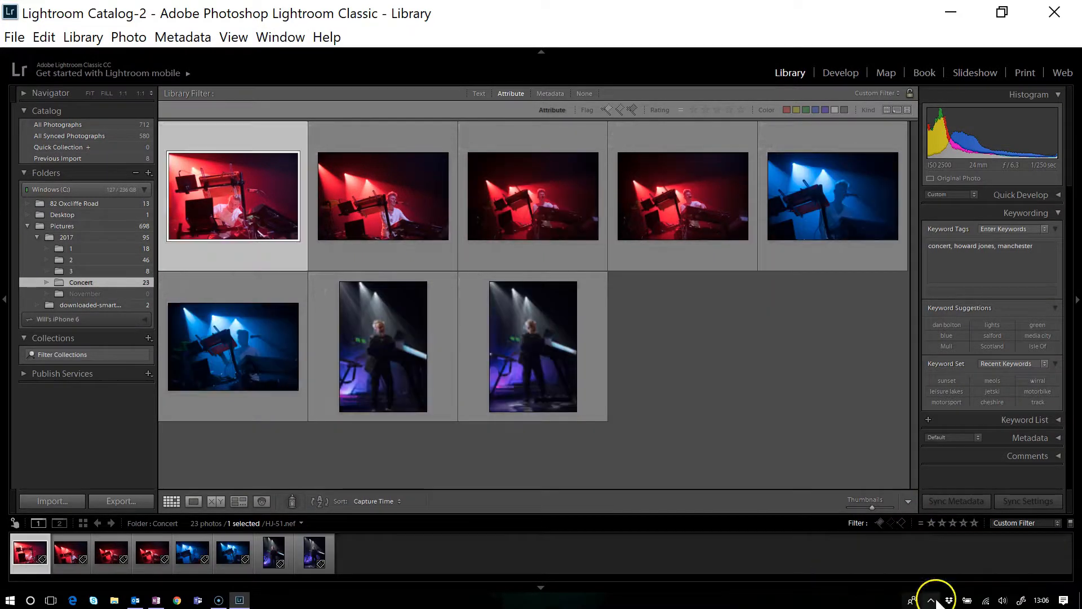
left_click(931, 523)
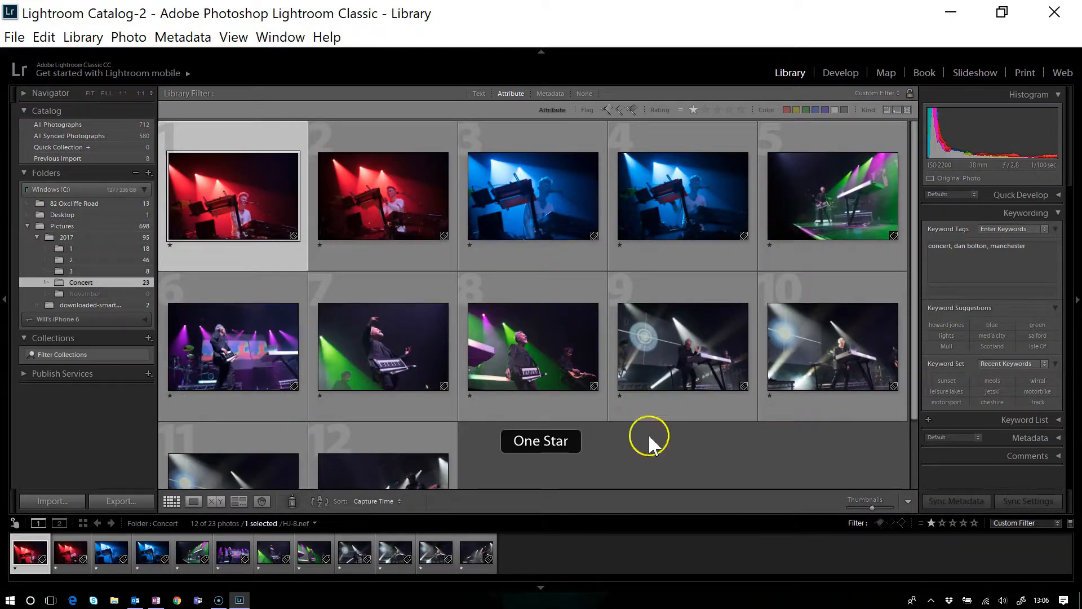
Step: Review the filtered one-star photos and change the filter to ratings greater than or equal to one star
left_click_drag(912, 290, 913, 502)
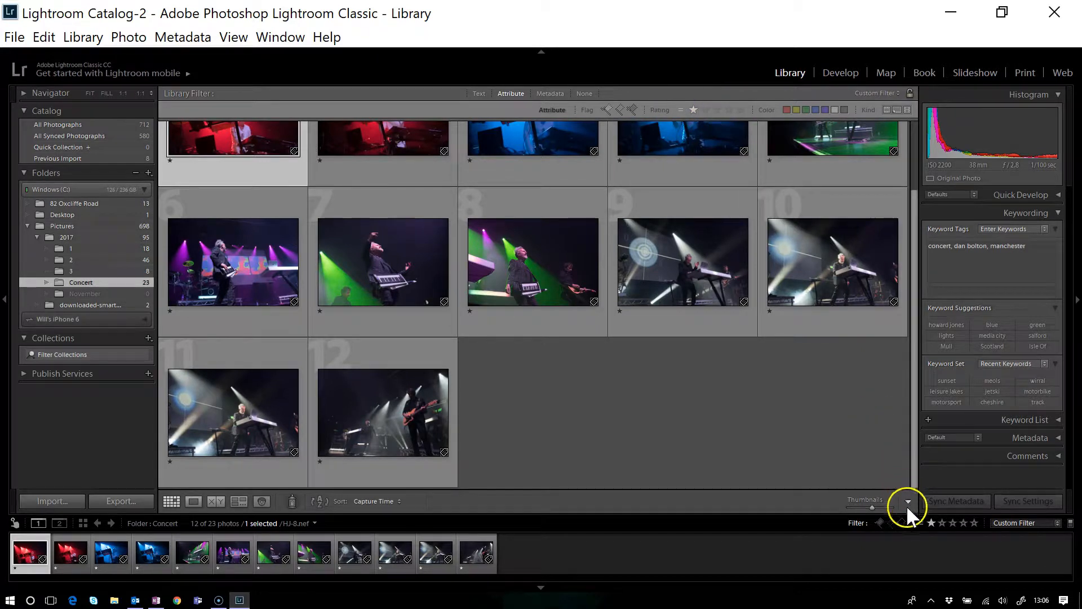
left_click(921, 523)
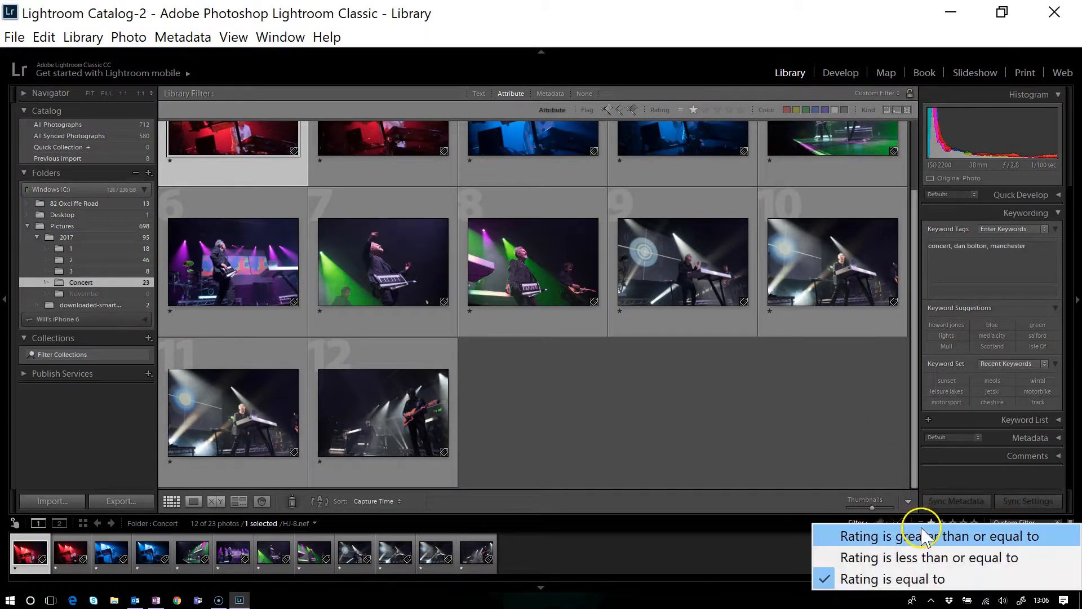
left_click(878, 536)
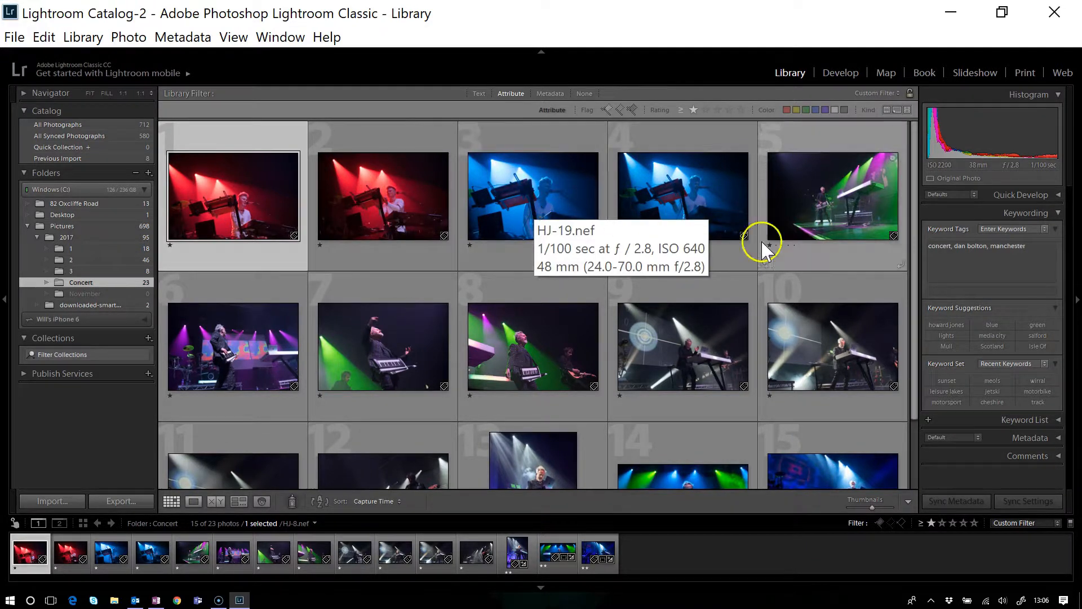
Step: Develop HJ-19.nef with exposure +0.95, highlights −86, shadows +52, whites +19, blacks −43, clarity +26 and vibrance +19
double_click(551, 191)
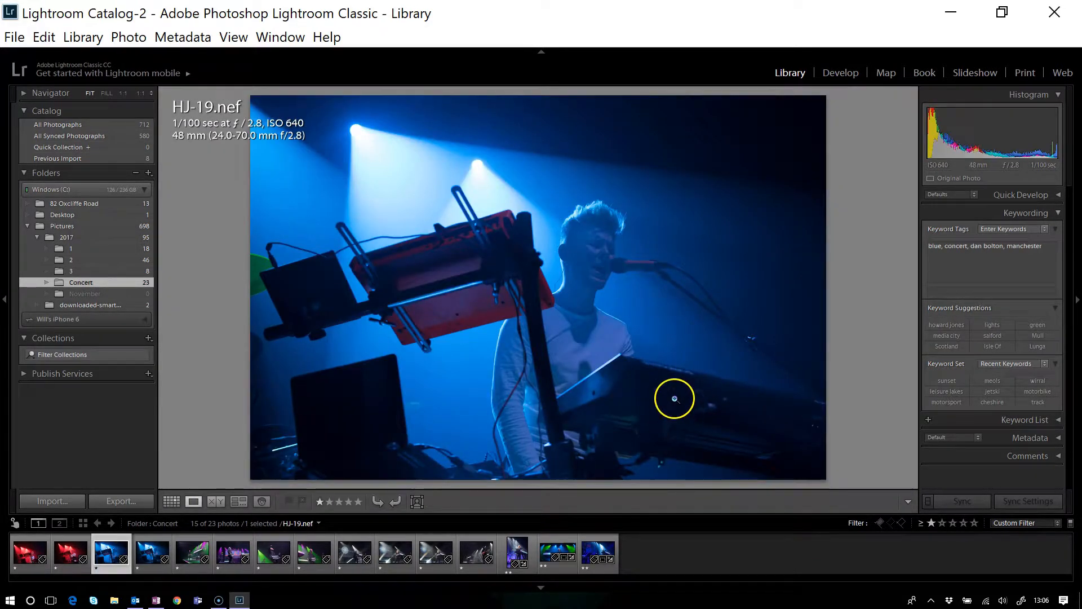
left_click(837, 72)
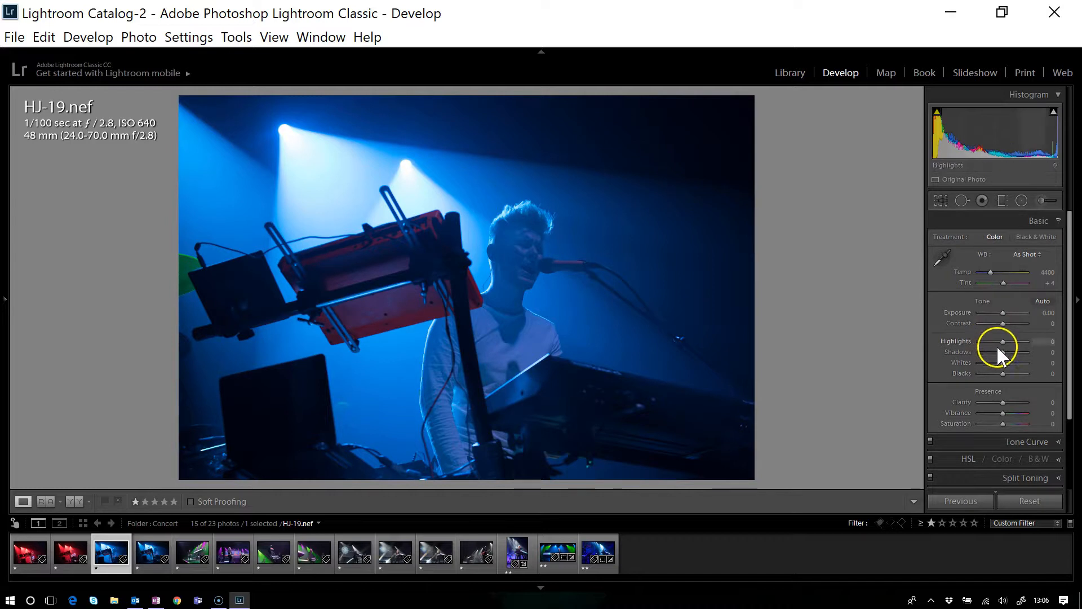
left_click_drag(1002, 341, 1007, 312)
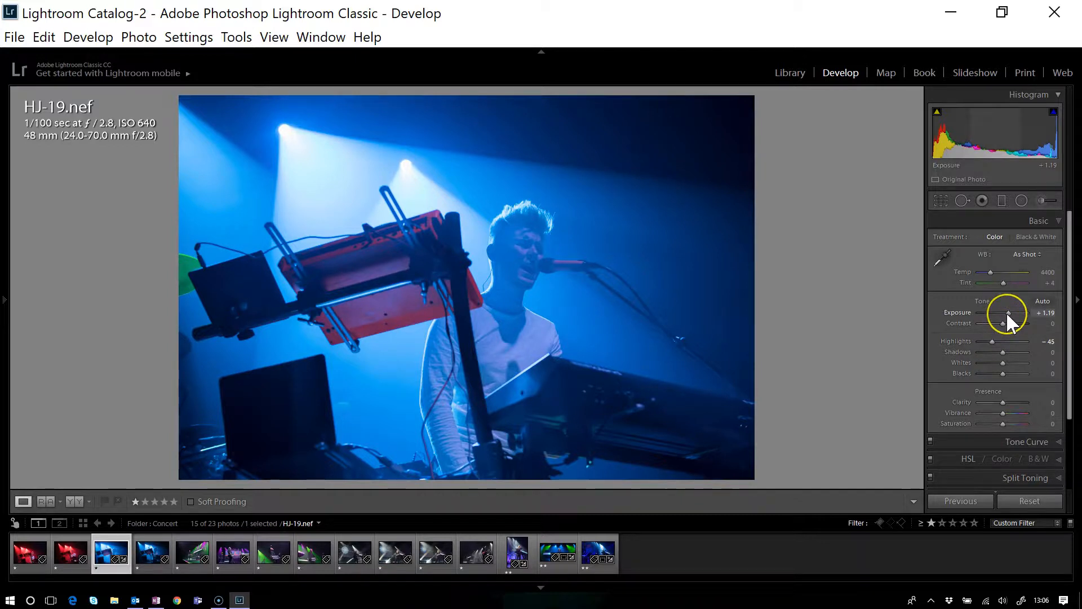
left_click_drag(1006, 312, 1007, 412)
Step: Set HJ-19.nef's sharpening amount to 57 and masking to 79, rate it two stars, and return to the grid
scroll(1063, 417, "down", 3)
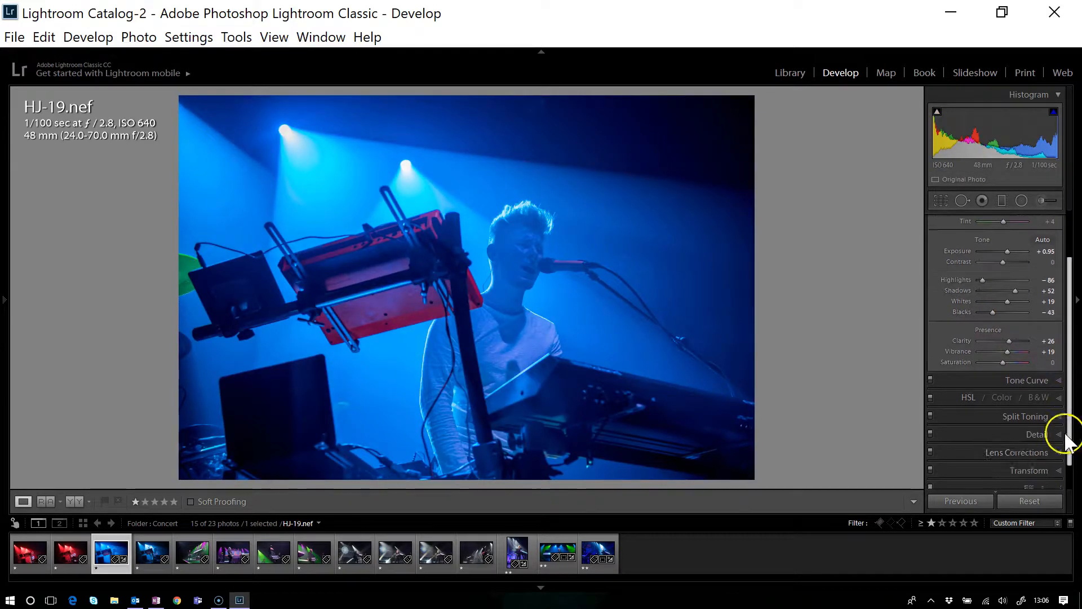
left_click(1027, 424)
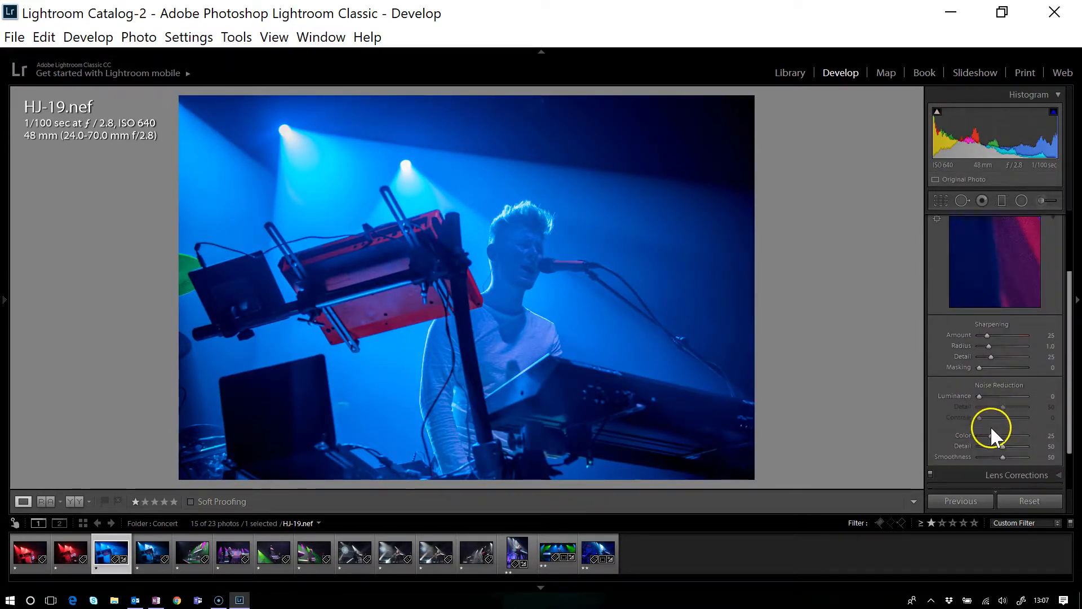
left_click(1002, 333)
left_click_drag(998, 336, 1015, 363)
key("2")
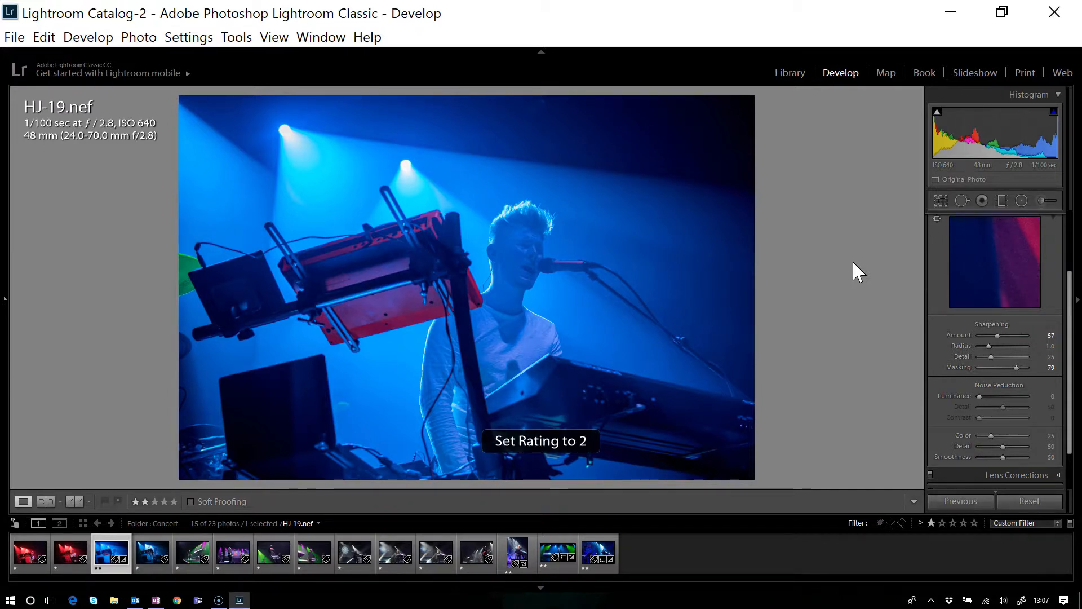
left_click(851, 265)
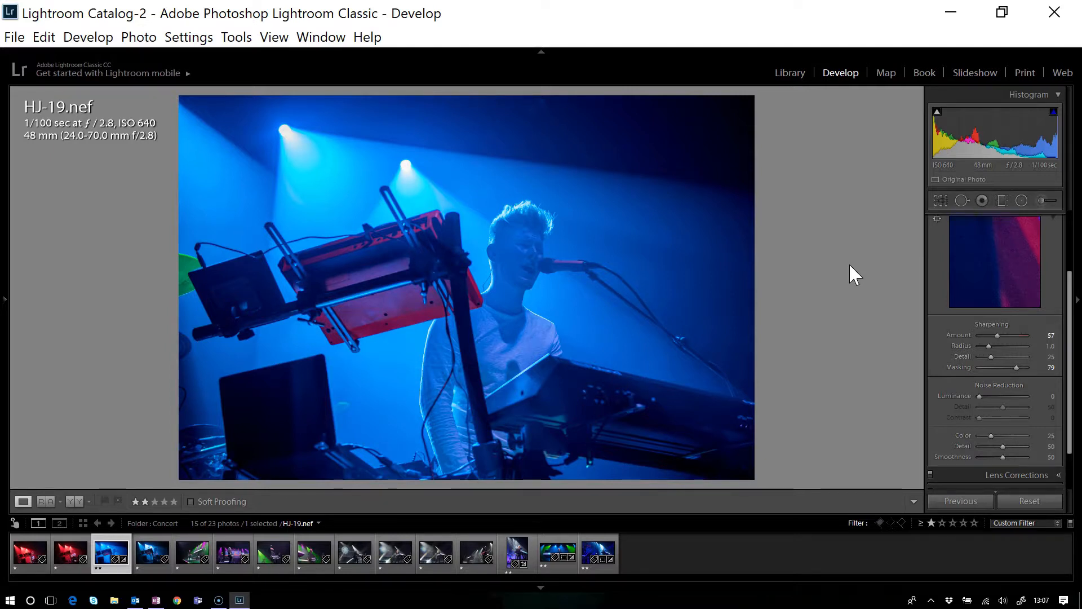
key("g")
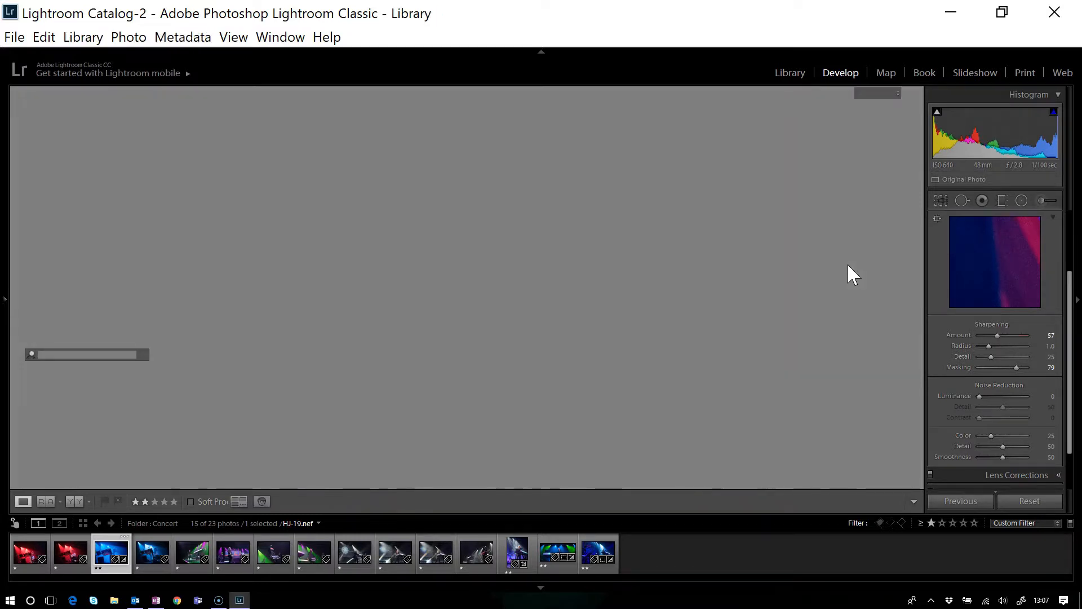
Step: Open HJ-26.nef from the grid for developing and crop it tighter around the keytar player and keyboard, keeping the original aspect ratio
left_click(603, 260)
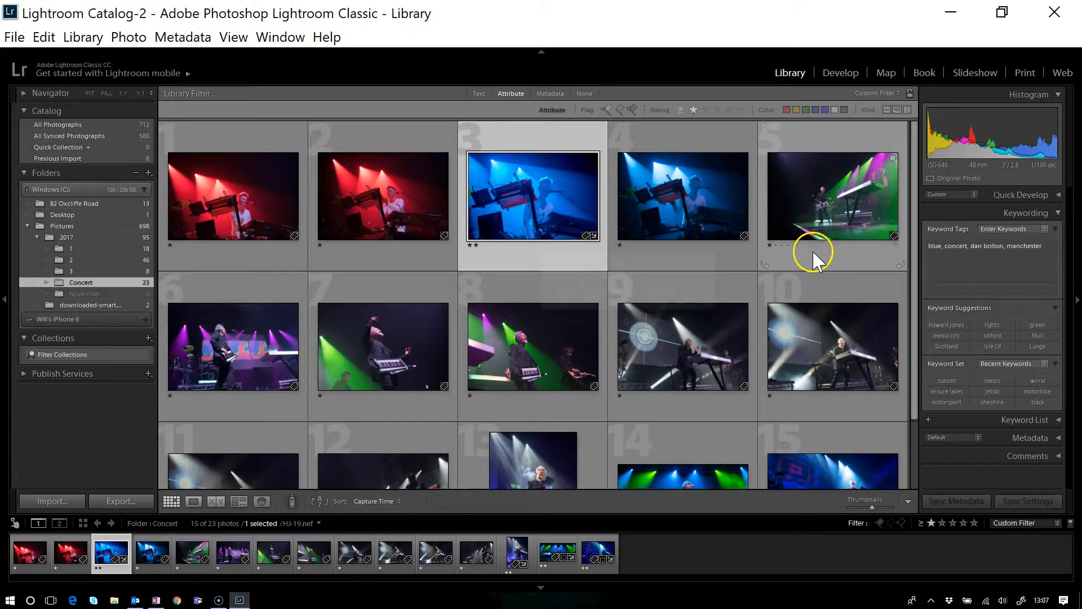
left_click_drag(913, 258, 911, 346)
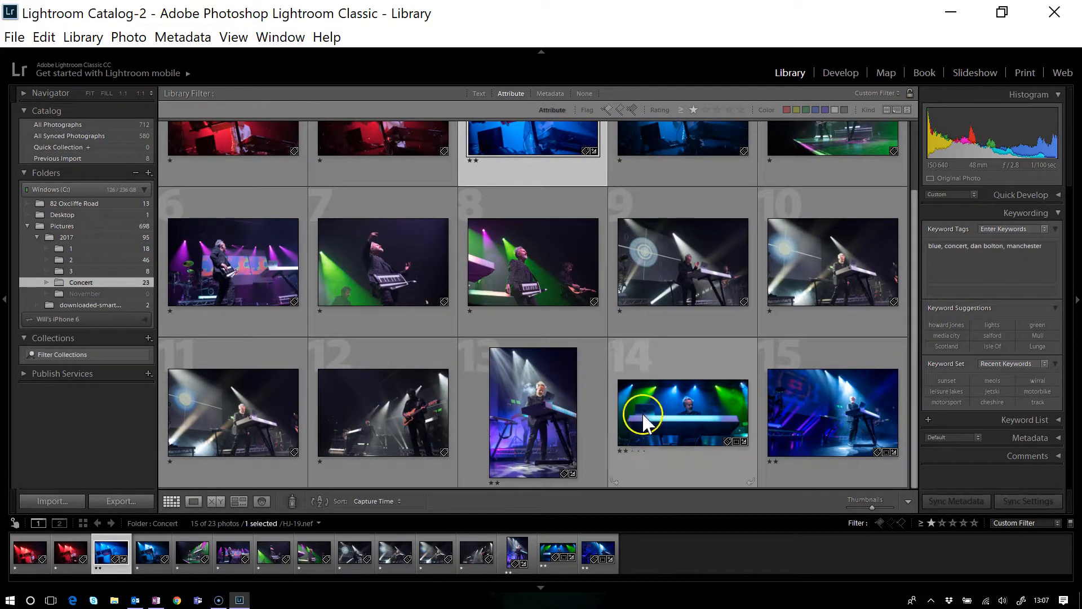
left_click_drag(913, 346, 916, 290)
double_click(822, 193)
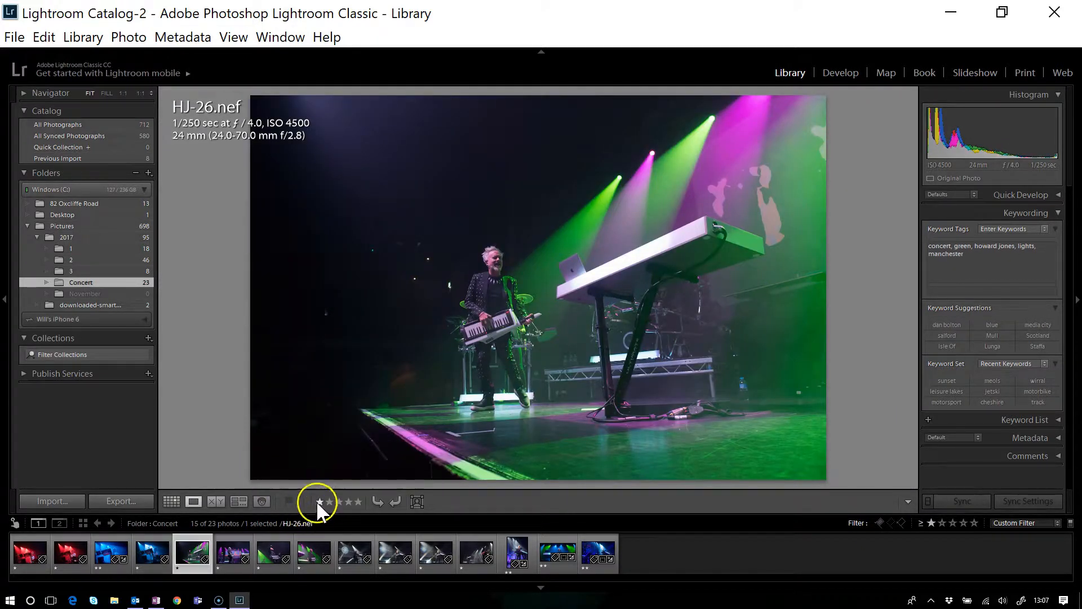
left_click(846, 72)
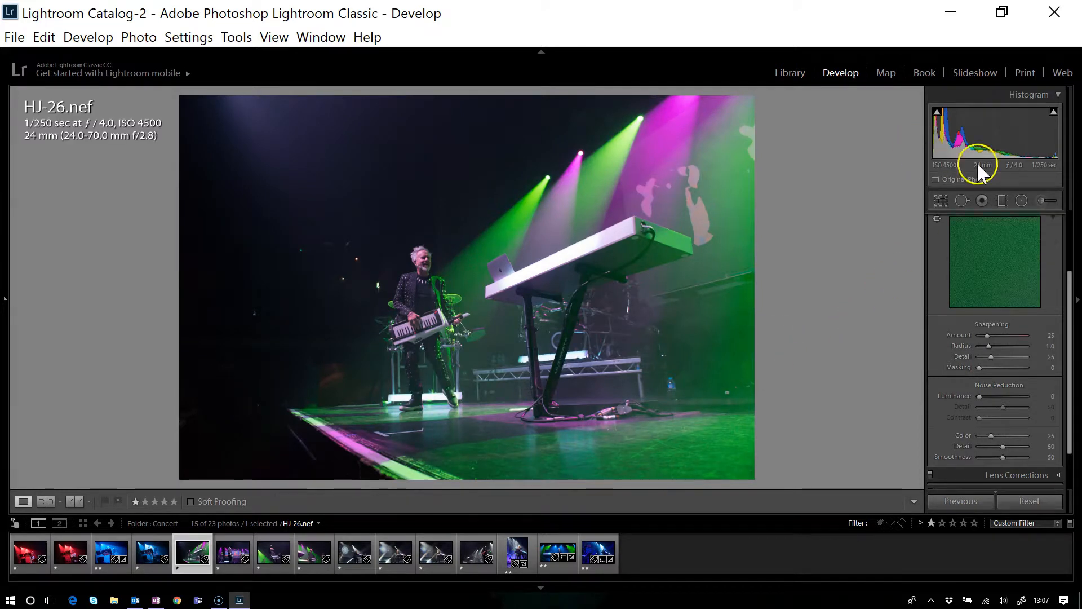
key("r")
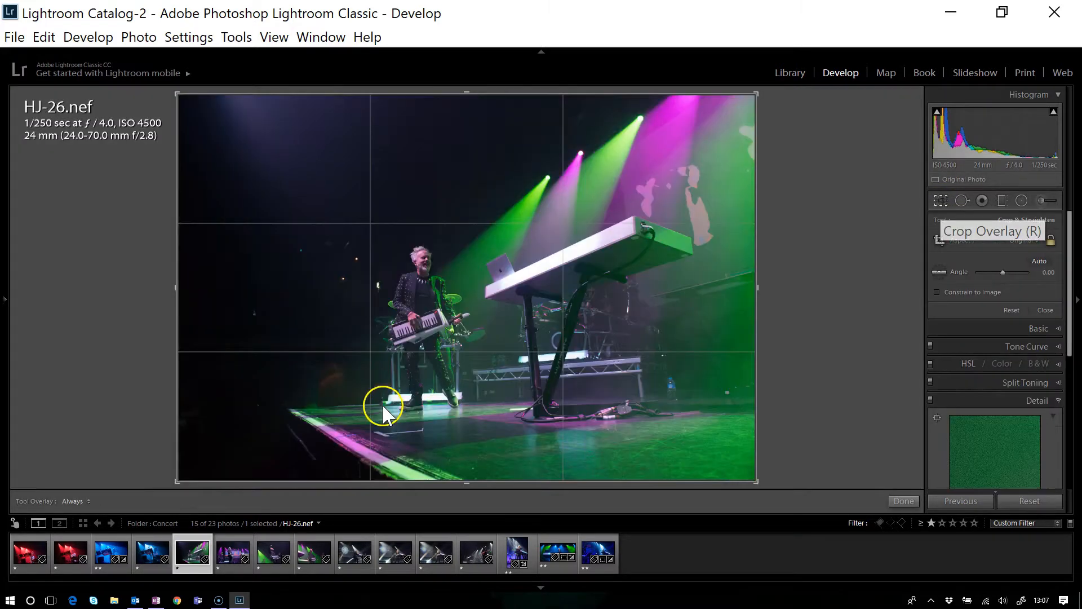
left_click_drag(177, 483, 234, 460)
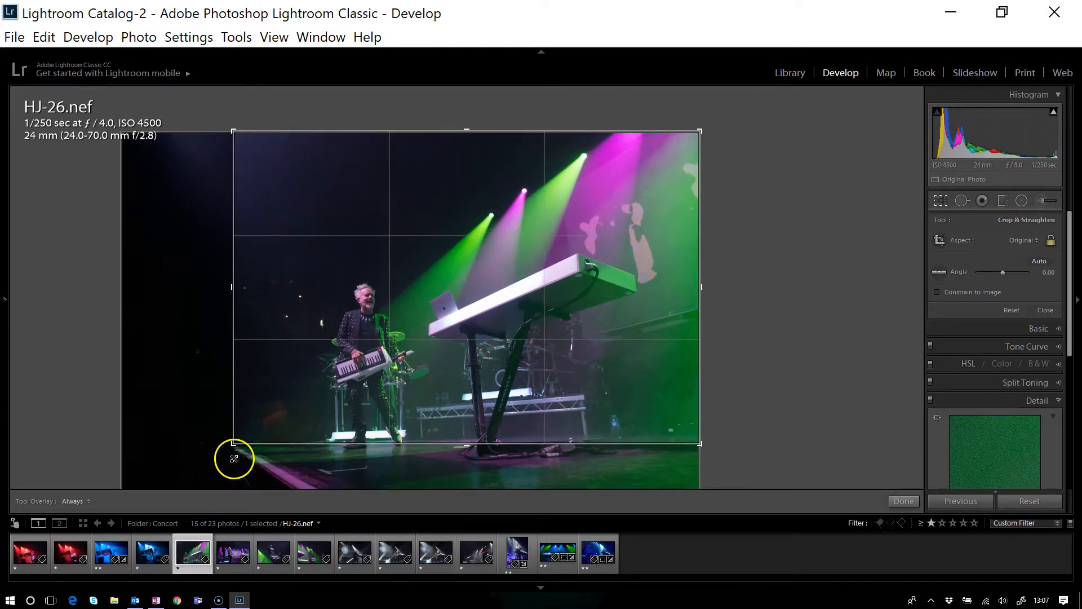
left_click_drag(391, 402, 348, 387)
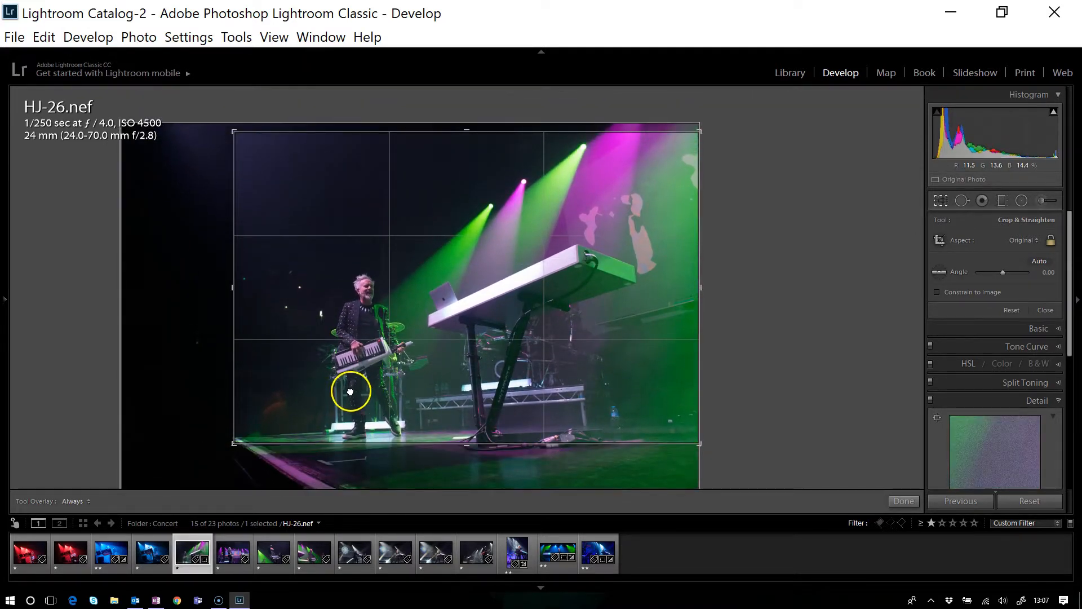
left_click_drag(235, 446, 251, 437)
left_click_drag(365, 406, 365, 373)
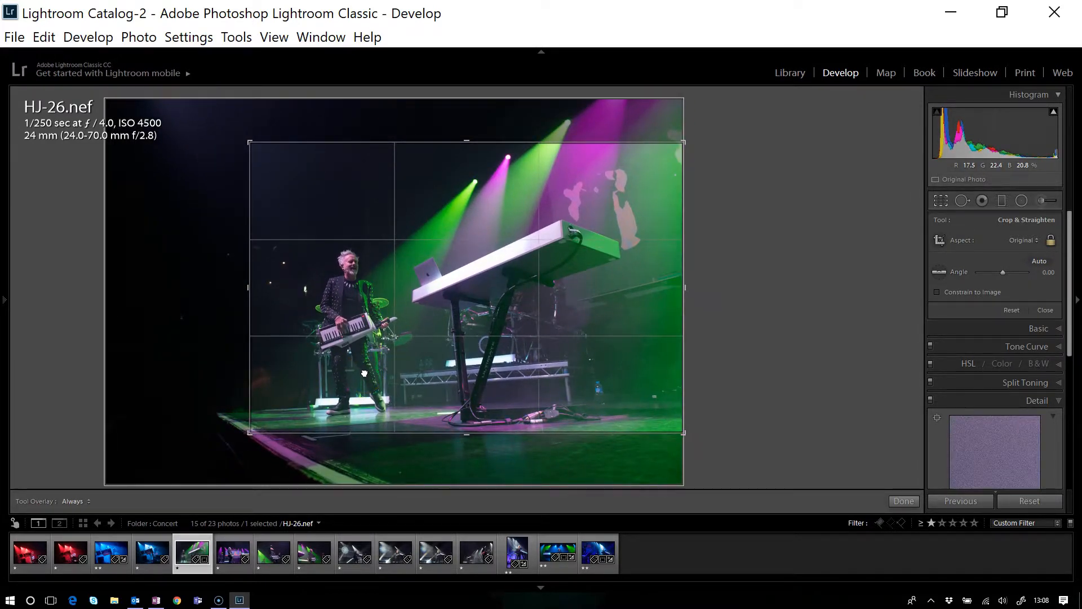
key("equal")
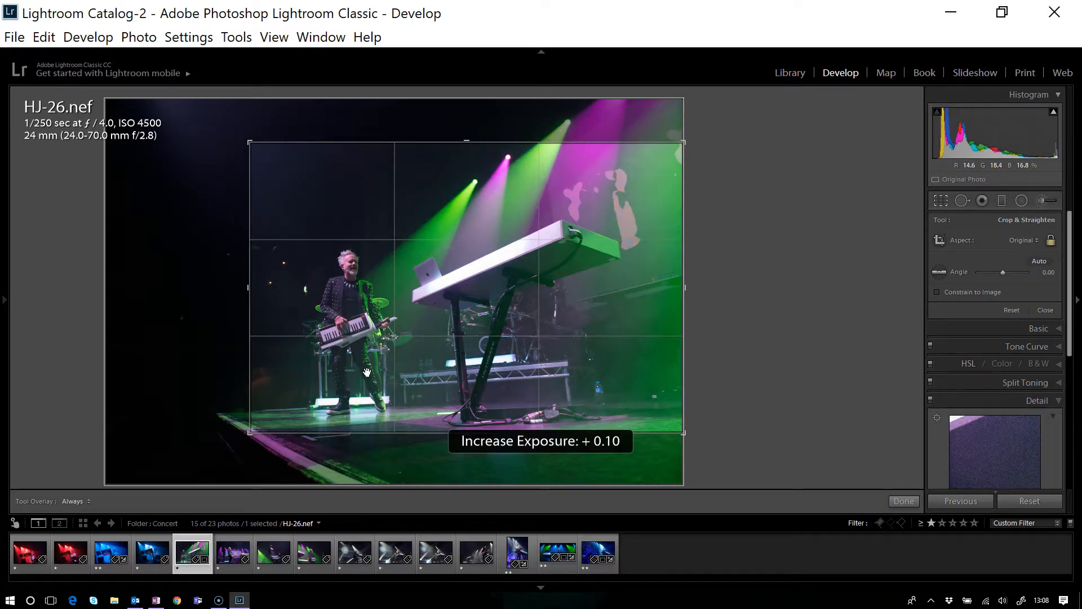
key("Return")
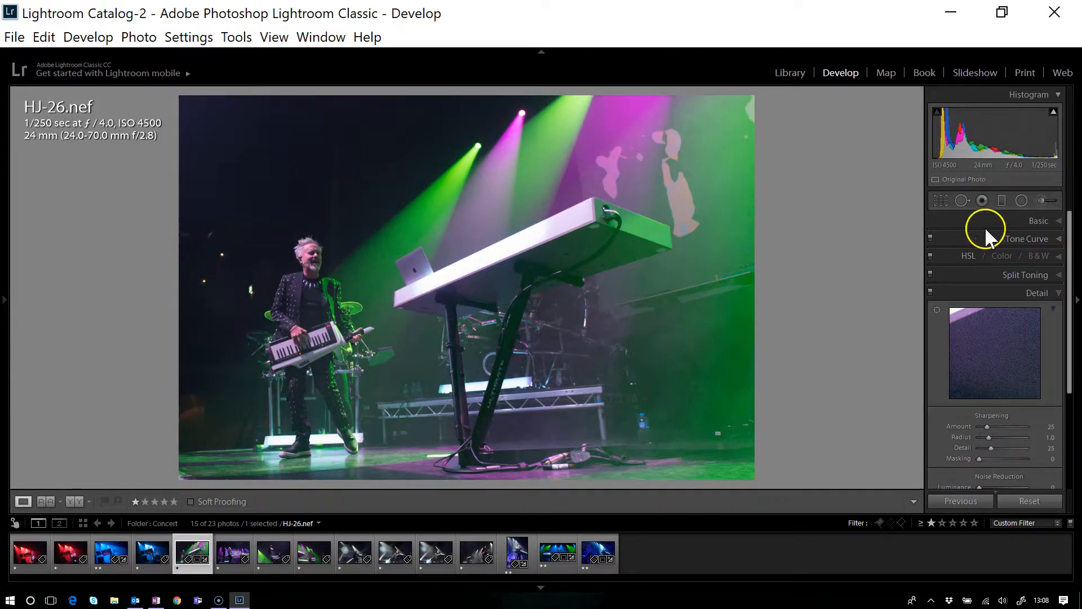
Step: Adjust HJ-26.nef to exposure +0.24, highlights −71, shadows +43, whites +33, blacks −64, clarity +14 and vibrance +17
left_click(1034, 222)
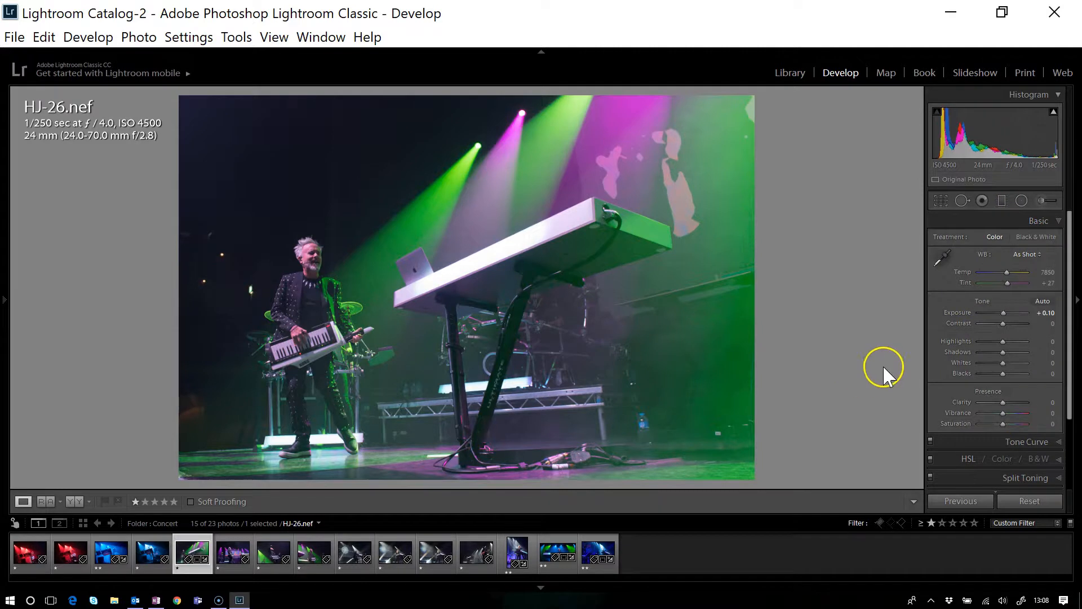
left_click_drag(1003, 312, 1006, 312)
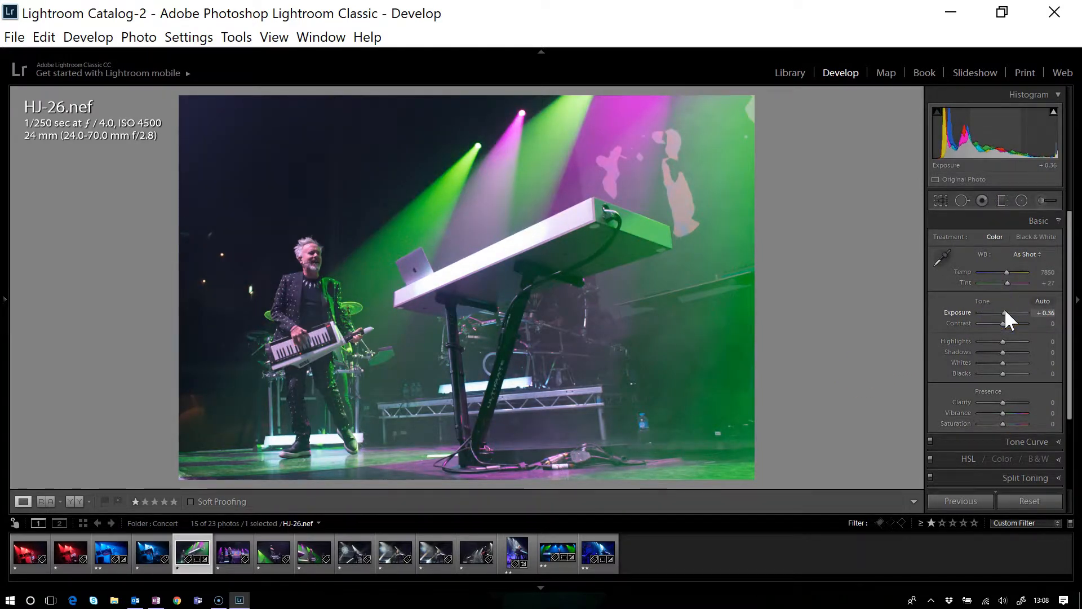
left_click(1002, 353)
left_click_drag(1002, 348, 1006, 400)
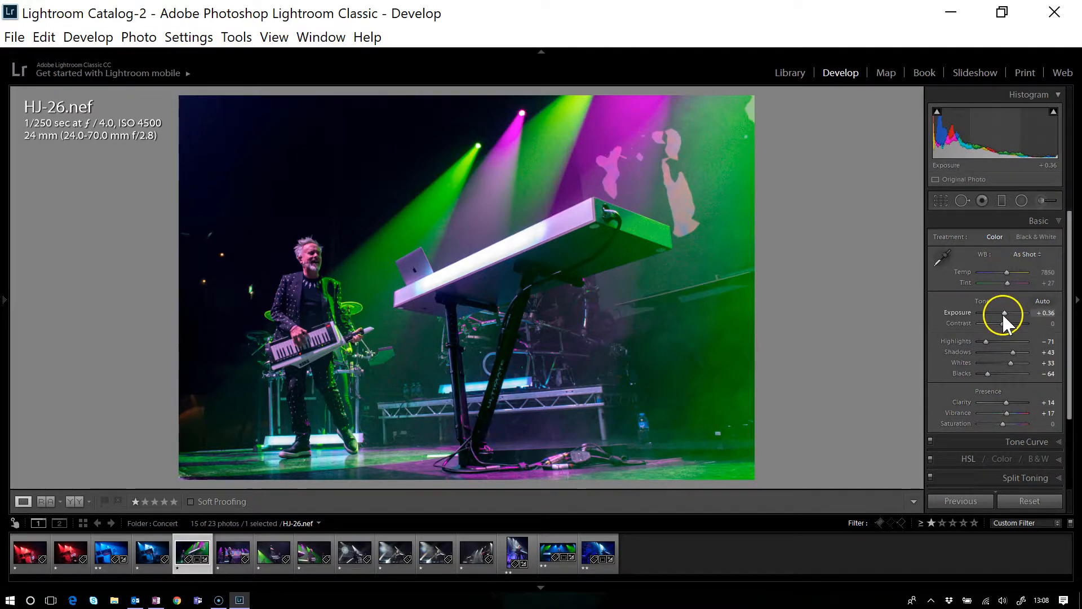
left_click_drag(1003, 312, 1003, 311)
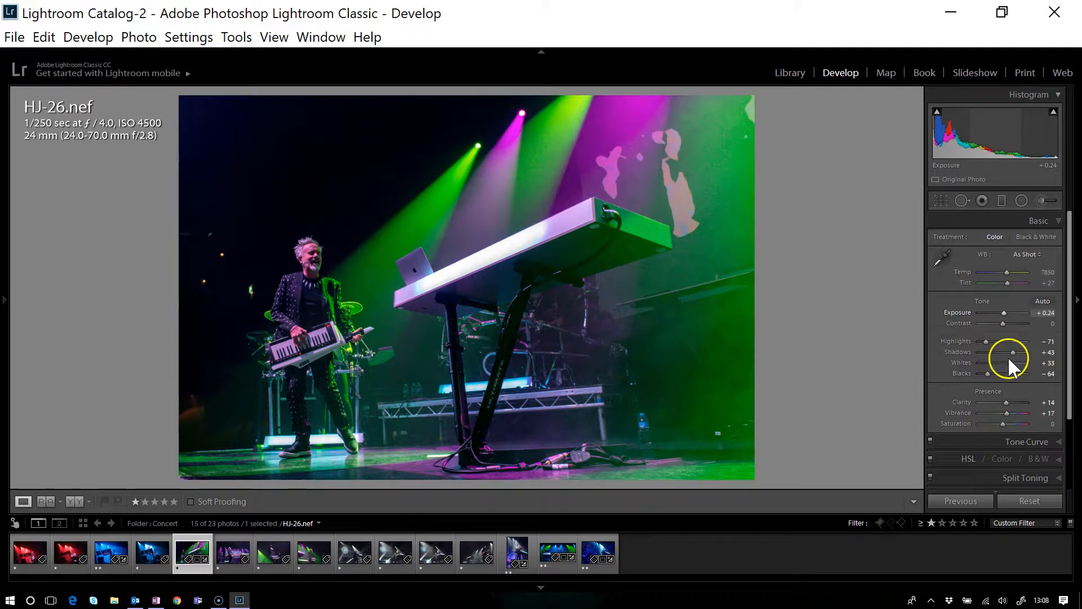
Step: Set HJ-26.nef's sharpening amount to 57 and masking to 73, and rate it two stars in the grid view
left_click_drag(1074, 395, 1066, 484)
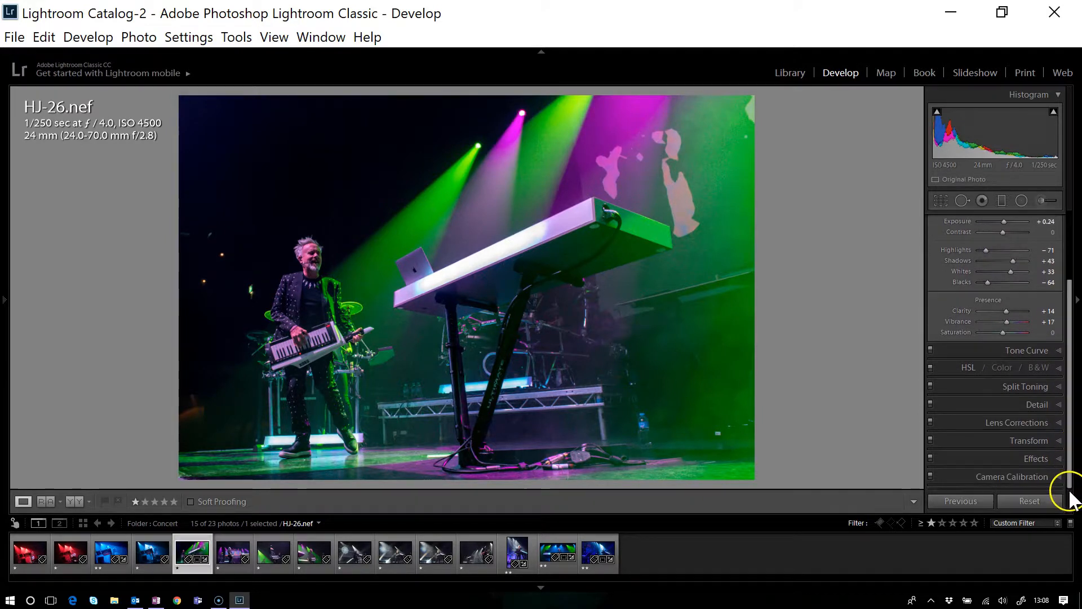
left_click(1052, 405)
left_click(996, 335)
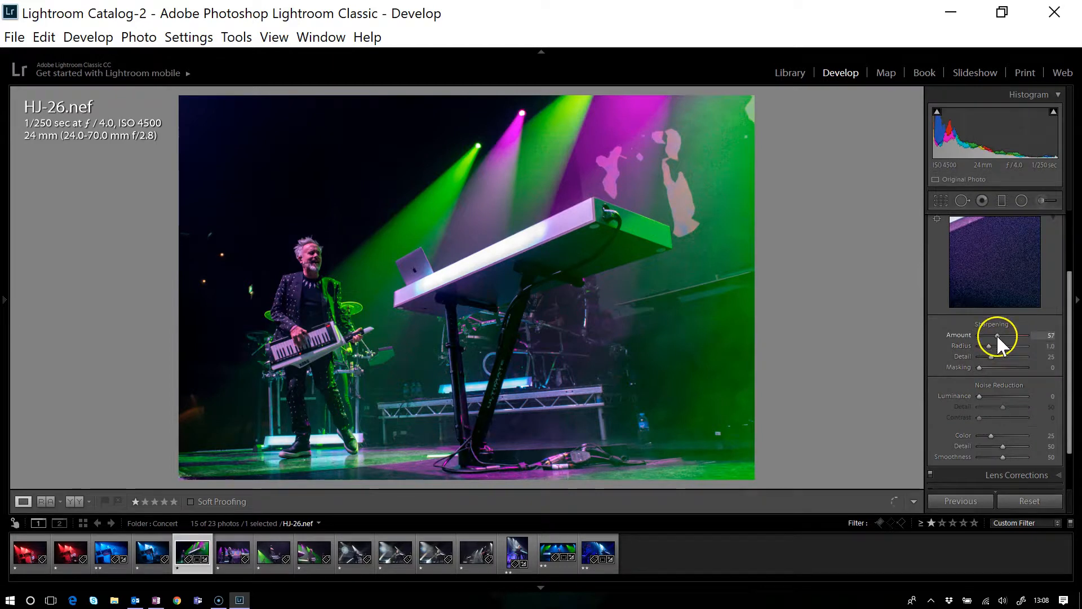
left_click_drag(979, 367, 1070, 398)
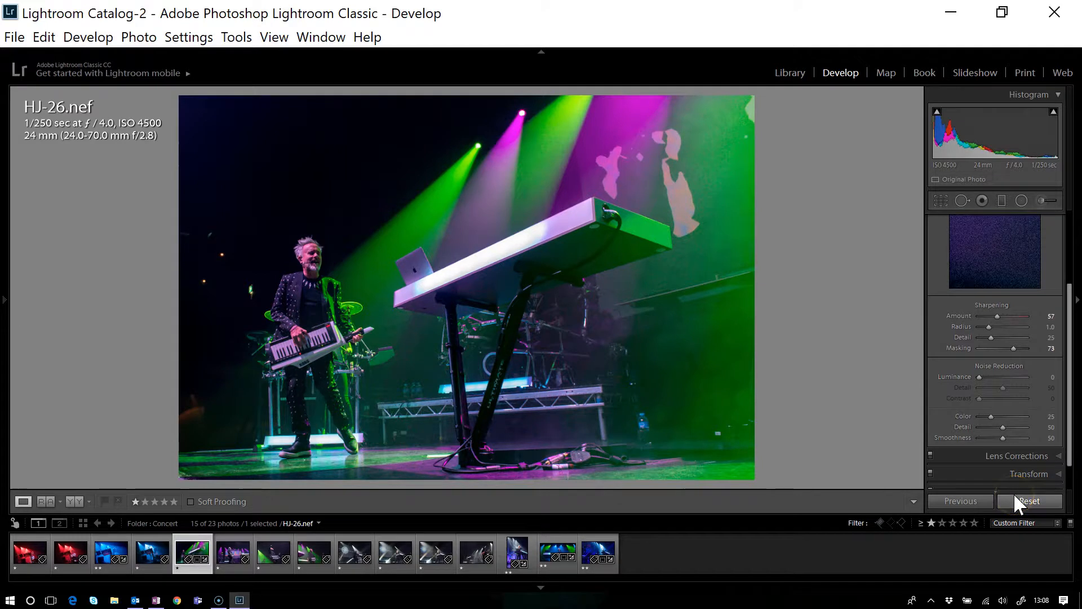
key("g")
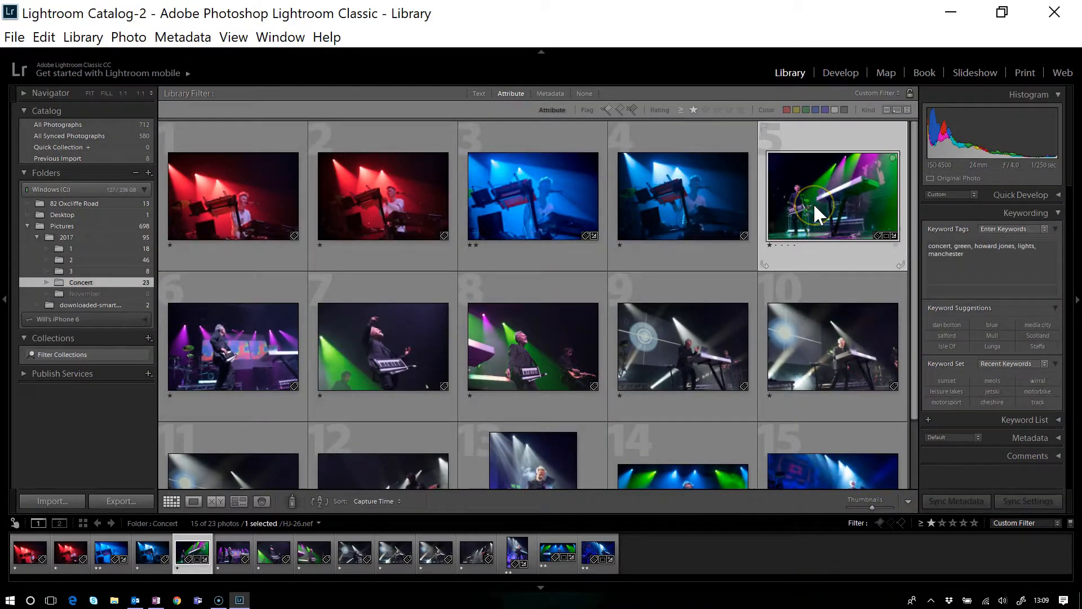
key("2")
Step: Change the rating filter to equal to, compare the one-star and two-star sets, and leave it on two stars
left_click(921, 523)
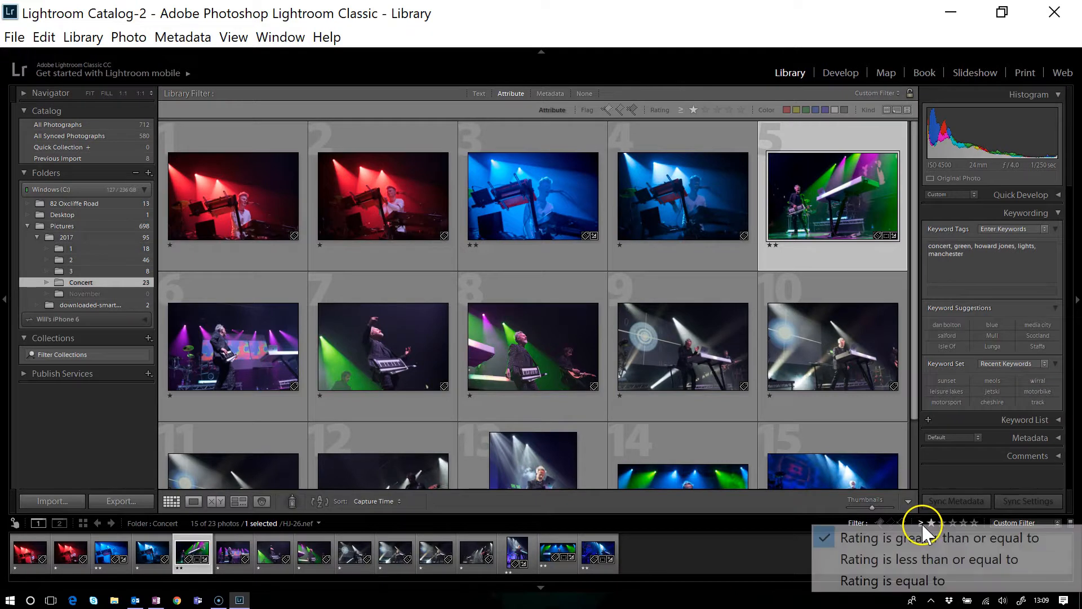
left_click(893, 581)
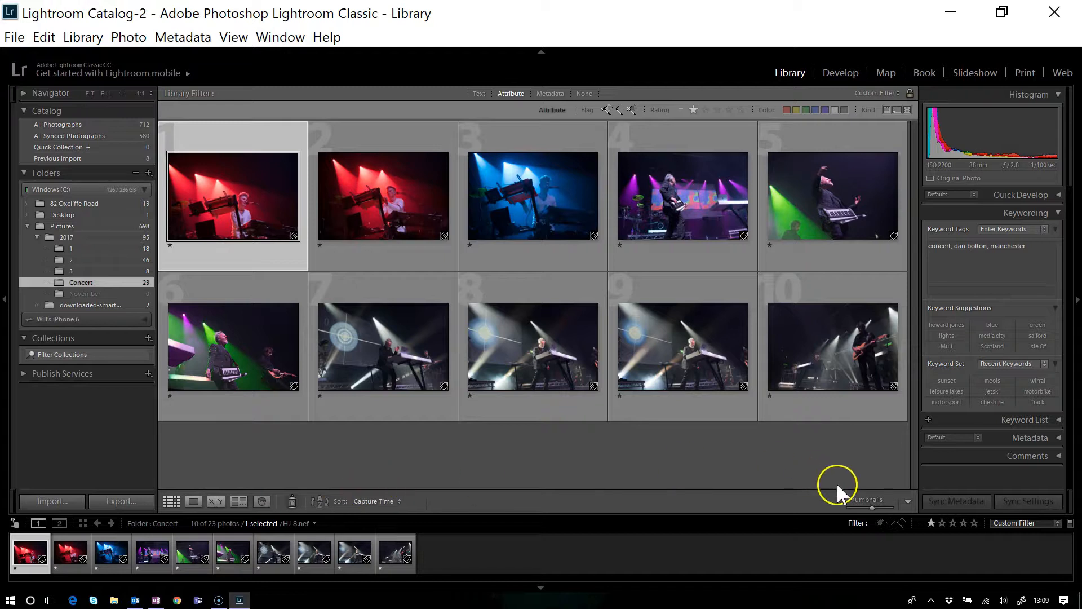
left_click(941, 521)
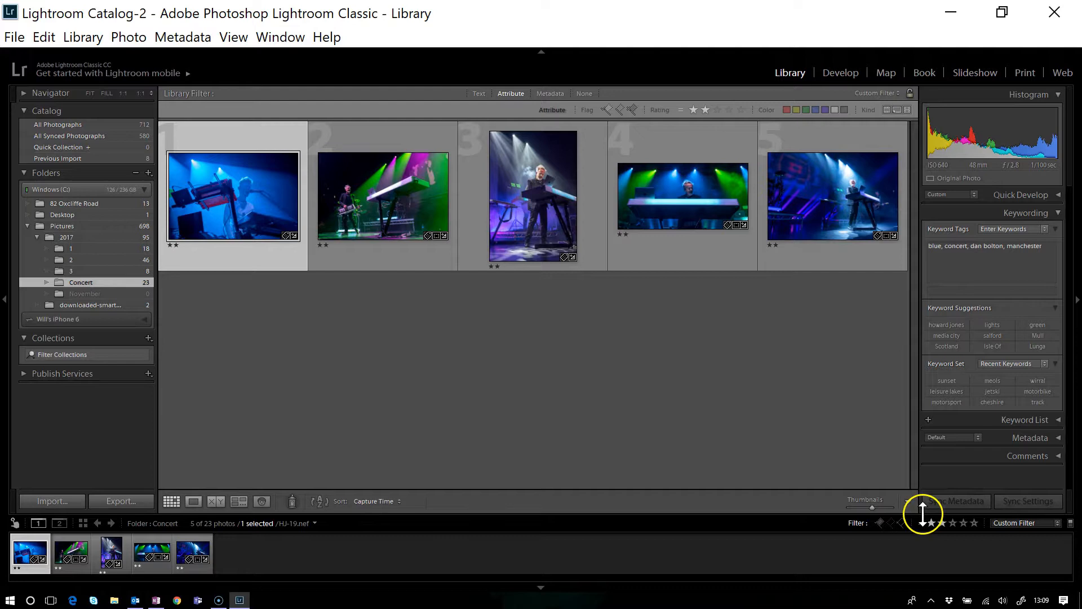
left_click(932, 523)
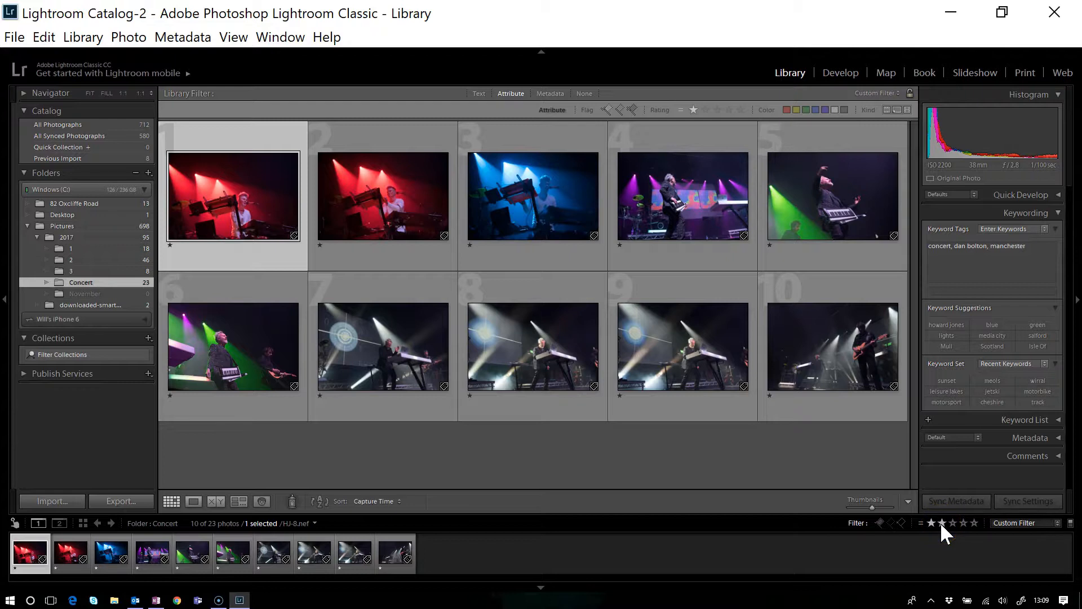
left_click(940, 522)
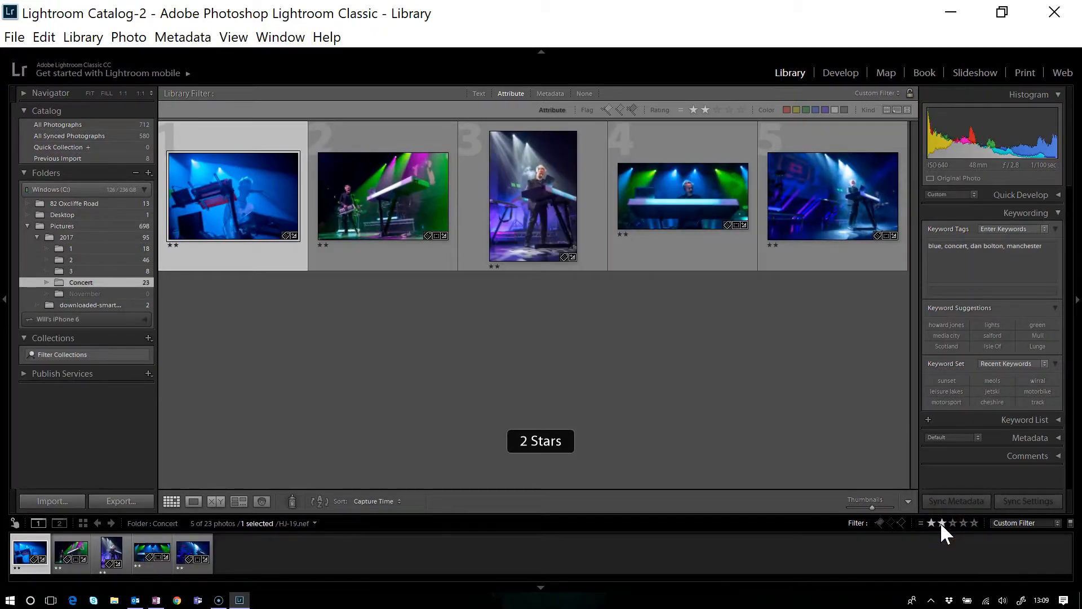
left_click(940, 509)
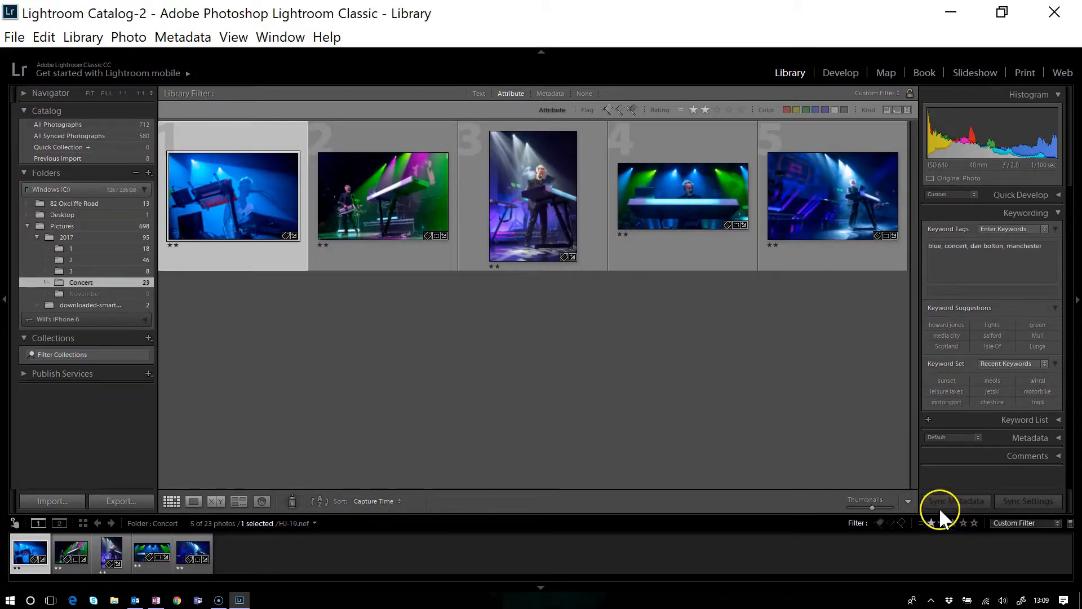
Step: Open HJ-19.nef in the loupe view, rate it three stars, and move on past HJ-26.nef to HJ-41.nef
double_click(235, 205)
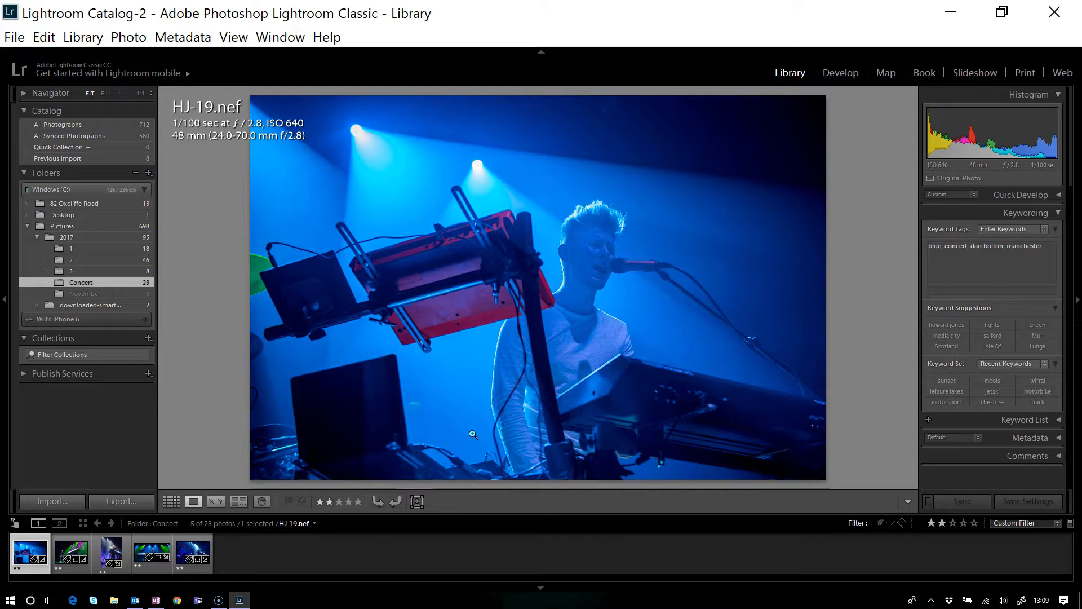
key("3")
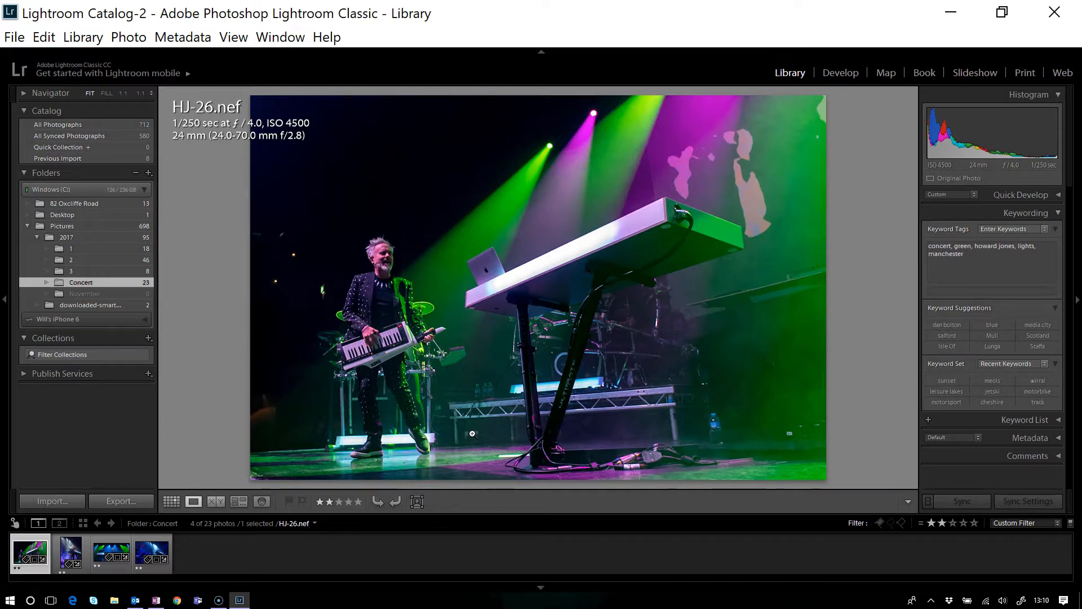
key("Right")
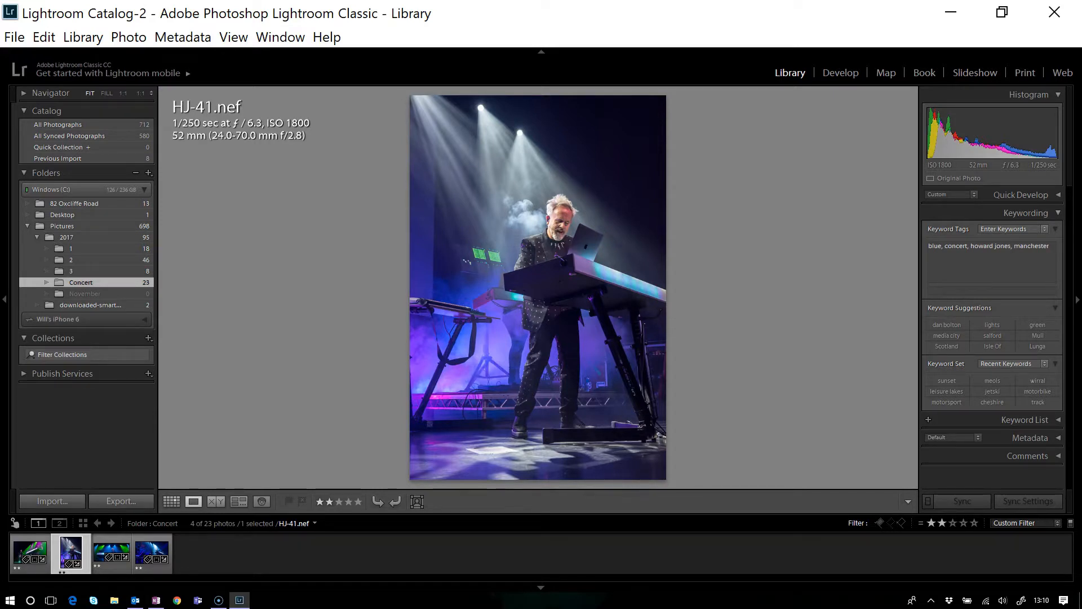
Step: Rate HJ-41.nef and HJ-51.nef three stars, skipping HJ-47.nef, and return to the grid view
key("3")
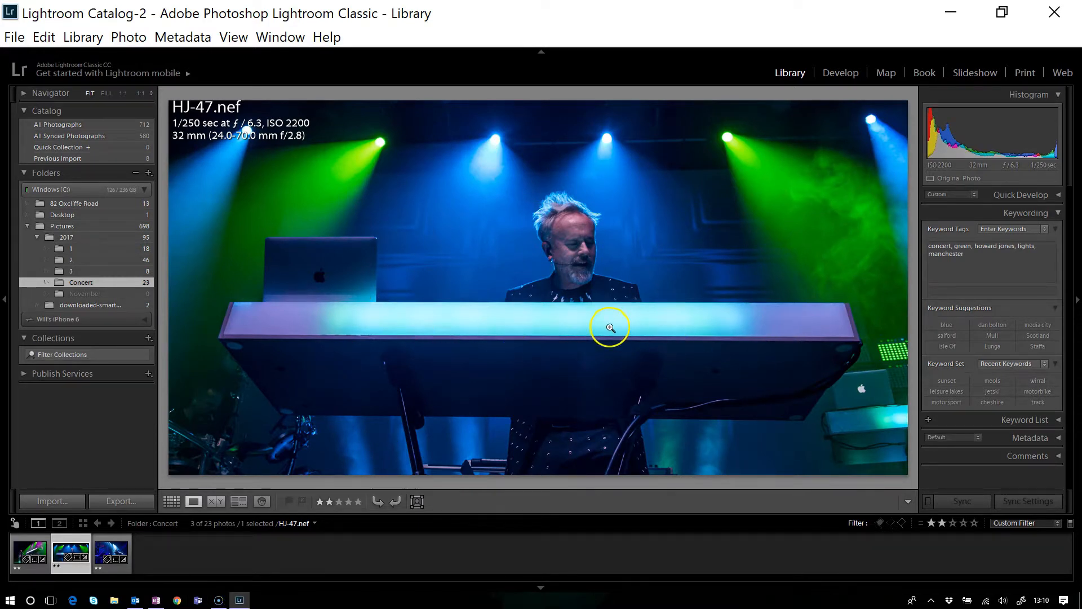
key("Right")
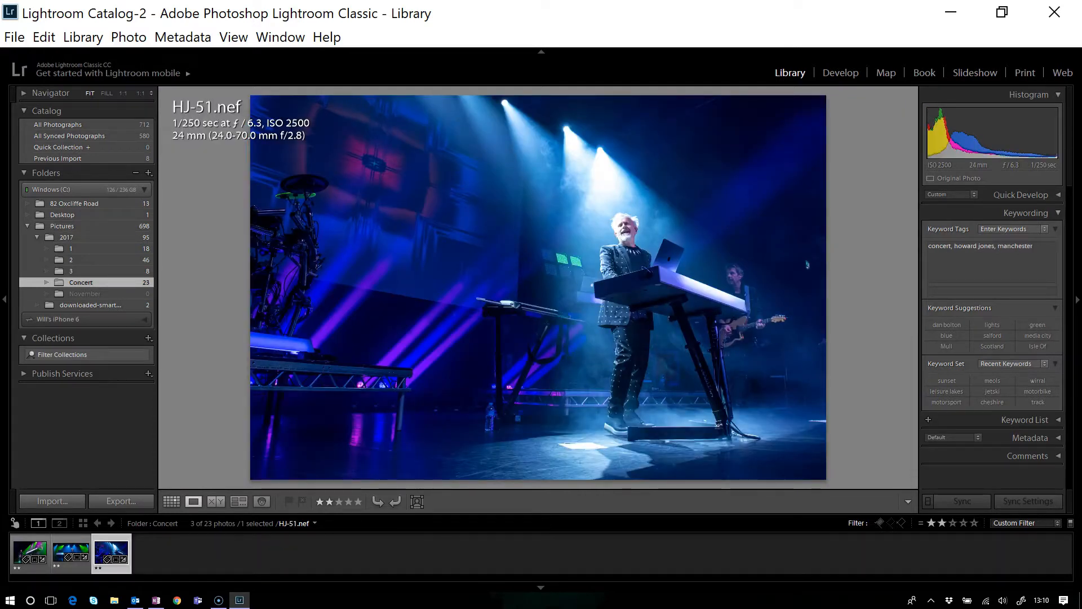
key("3")
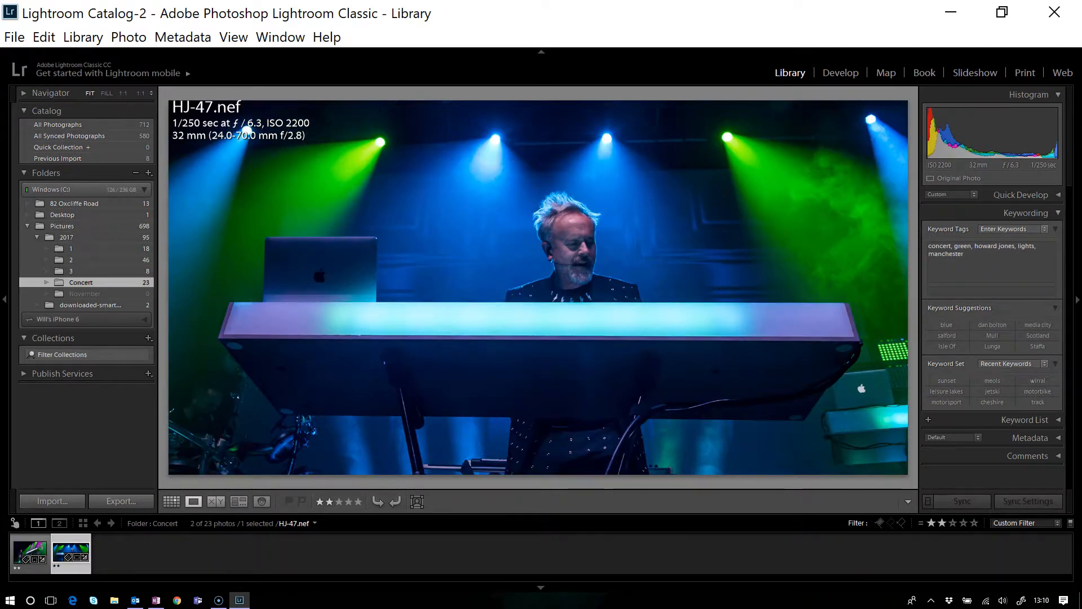
key("g")
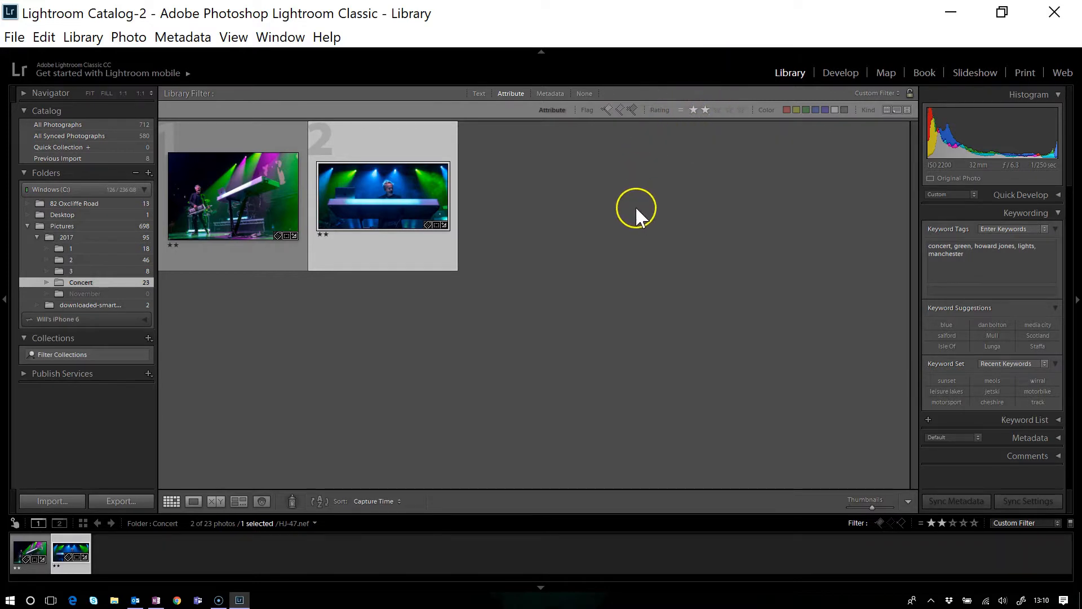
Step: Clear the star filter, change its rule to greater than or equal to, and look through all the Concert photos
left_click(706, 110)
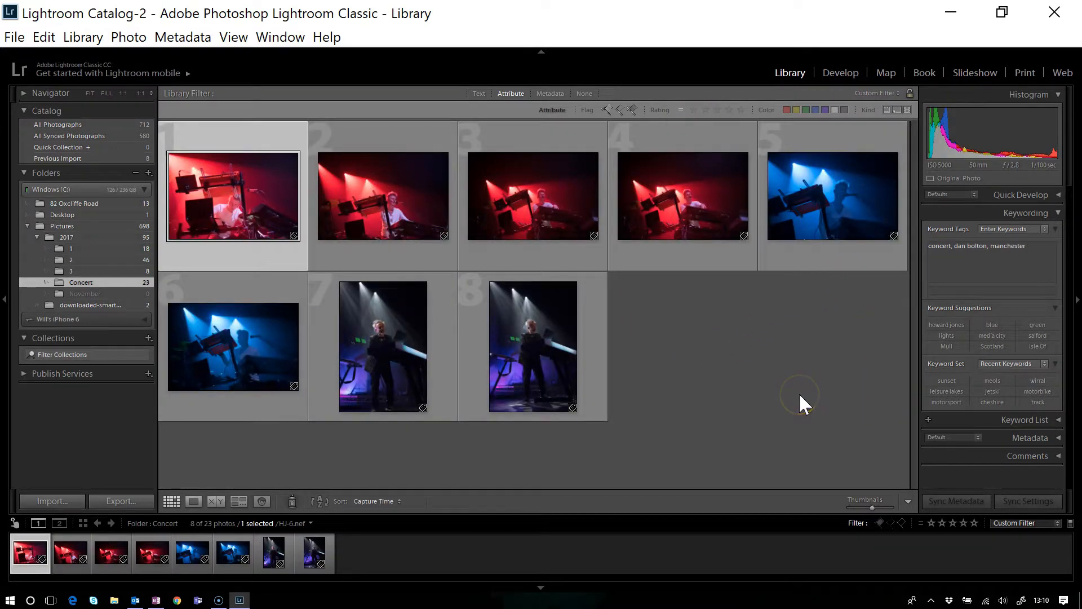
left_click(679, 109)
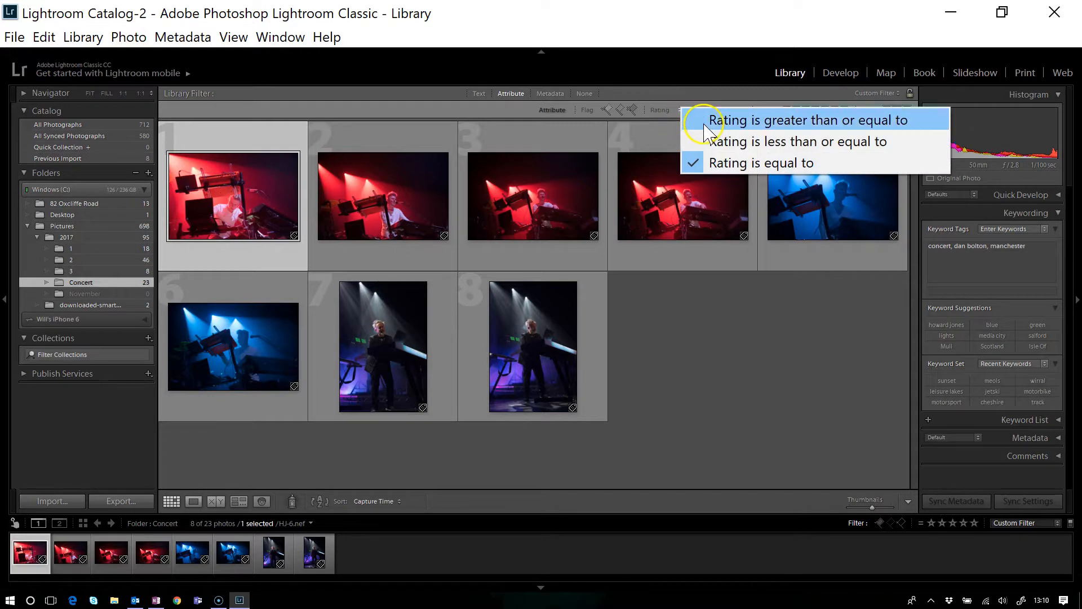
left_click(688, 116)
mouse_move(915, 188)
left_mouse_down()
mouse_move(907, 411)
mouse_move(921, 174)
left_mouse_up()
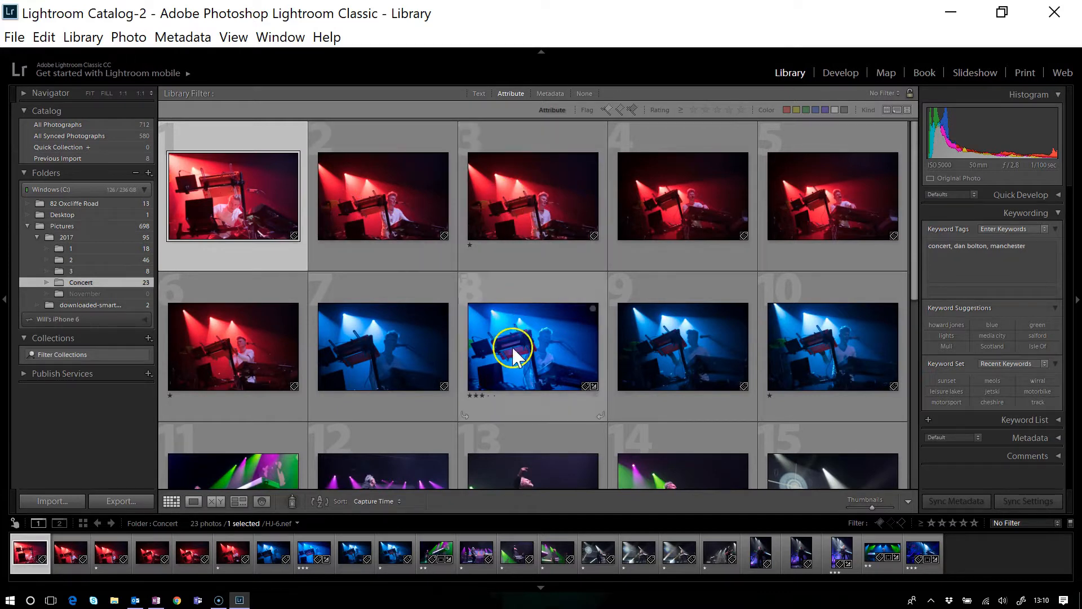
left_click_drag(918, 255, 910, 402)
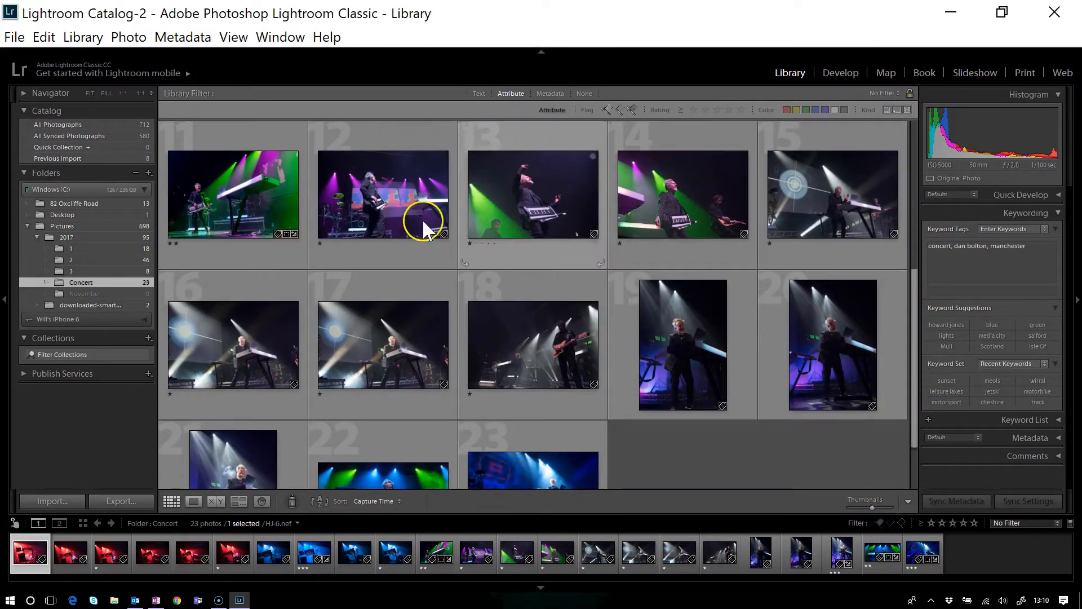
left_click_drag(908, 416, 716, 503)
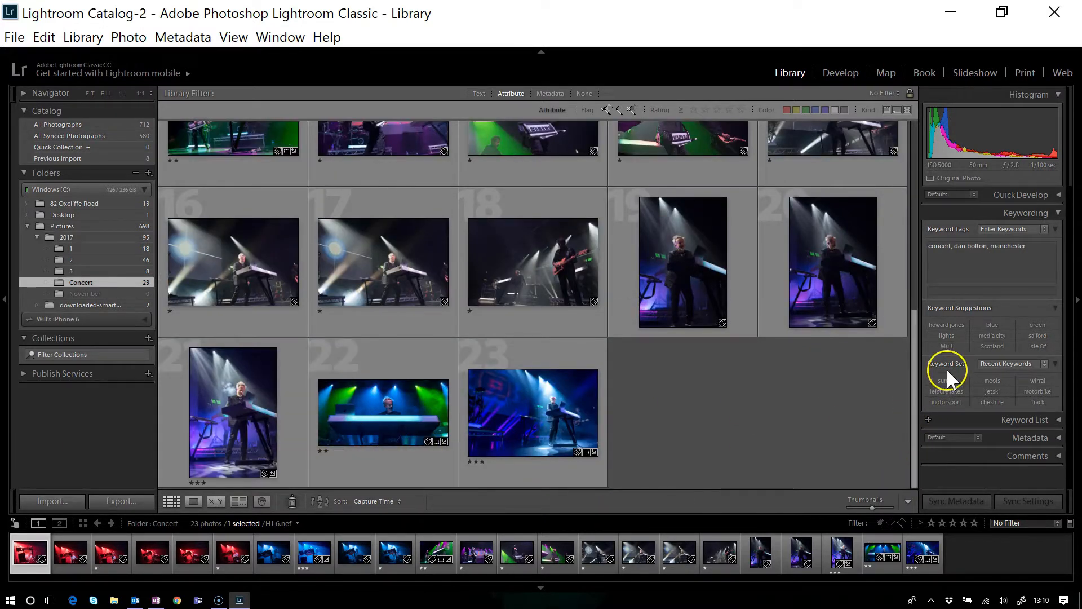
left_click_drag(913, 399, 922, 184)
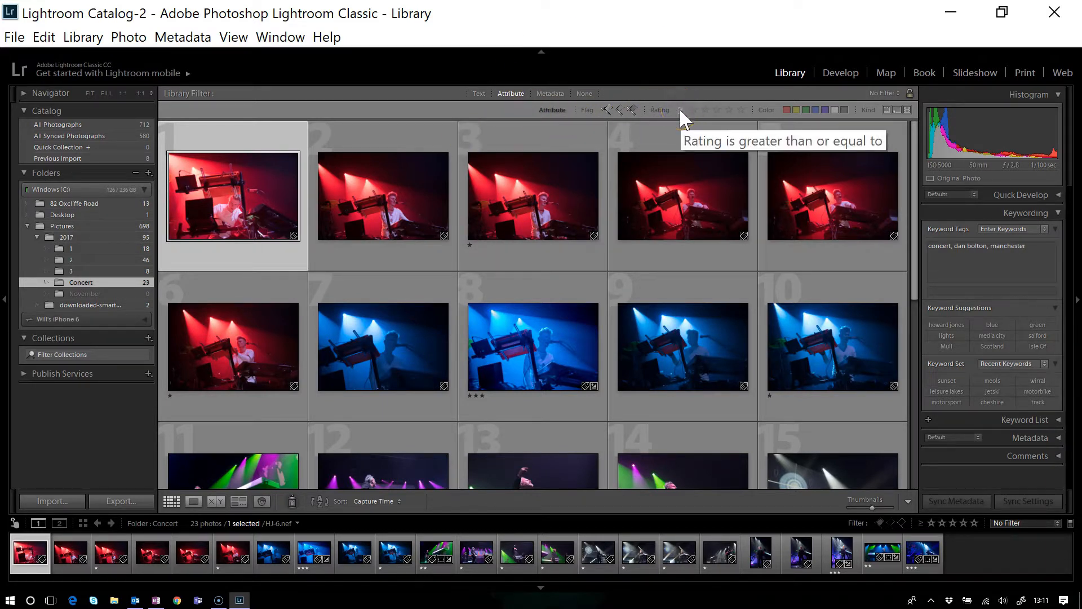
Step: Filter the Concert photos by one, two and three stars and higher in turn, leaving the filter on three stars
left_click(683, 111)
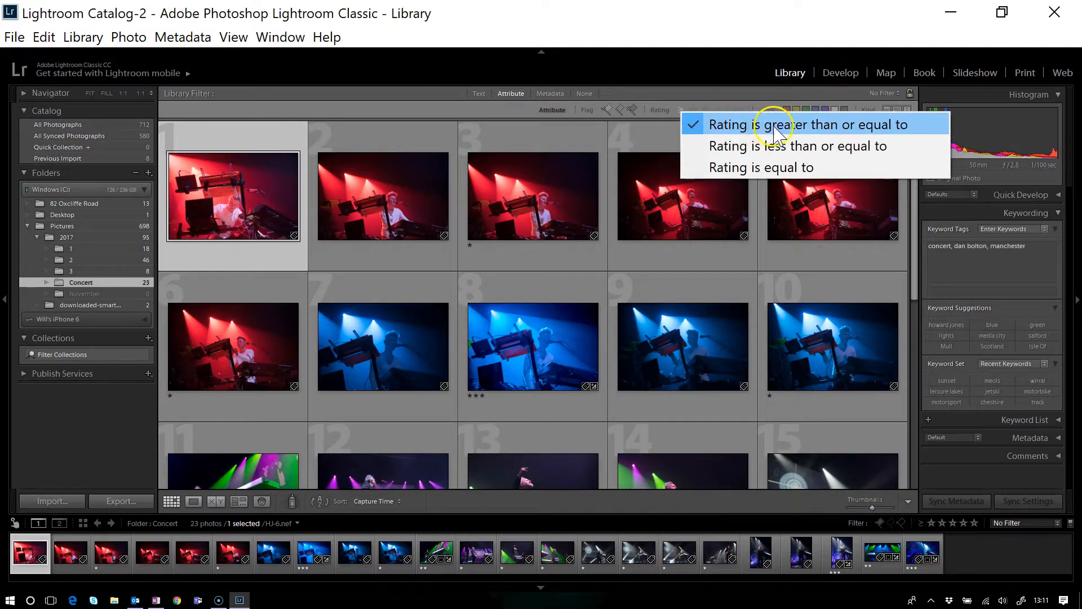
left_click(724, 79)
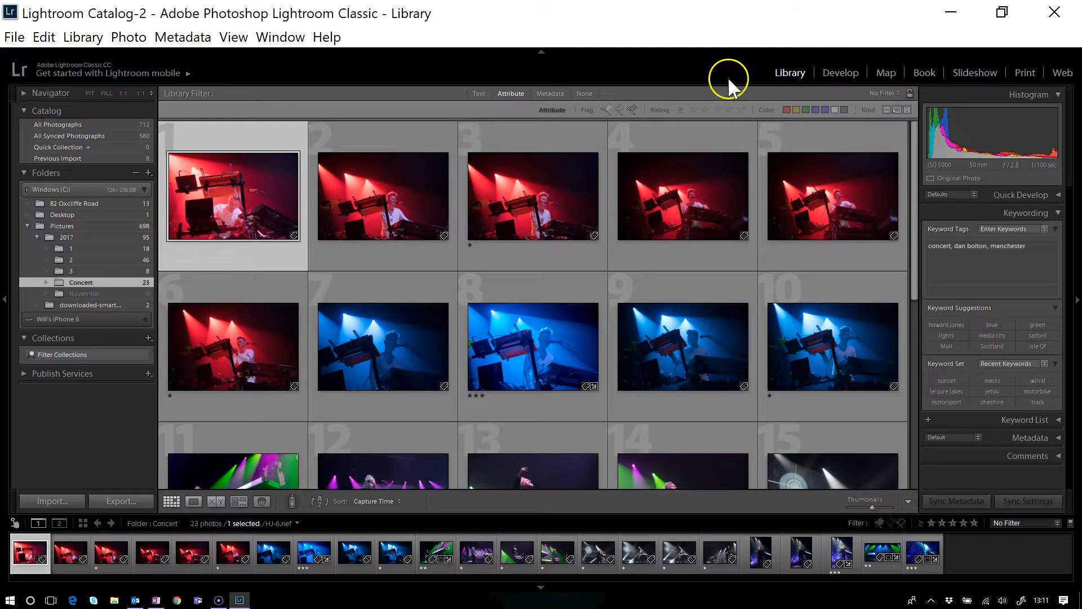
left_click(694, 110)
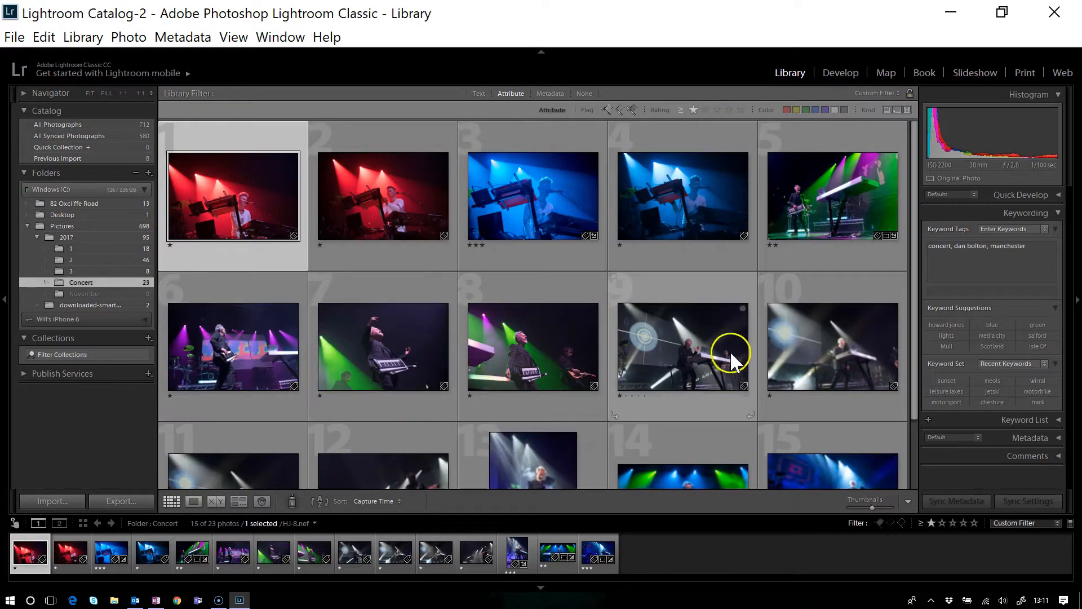
left_click_drag(916, 229, 912, 187)
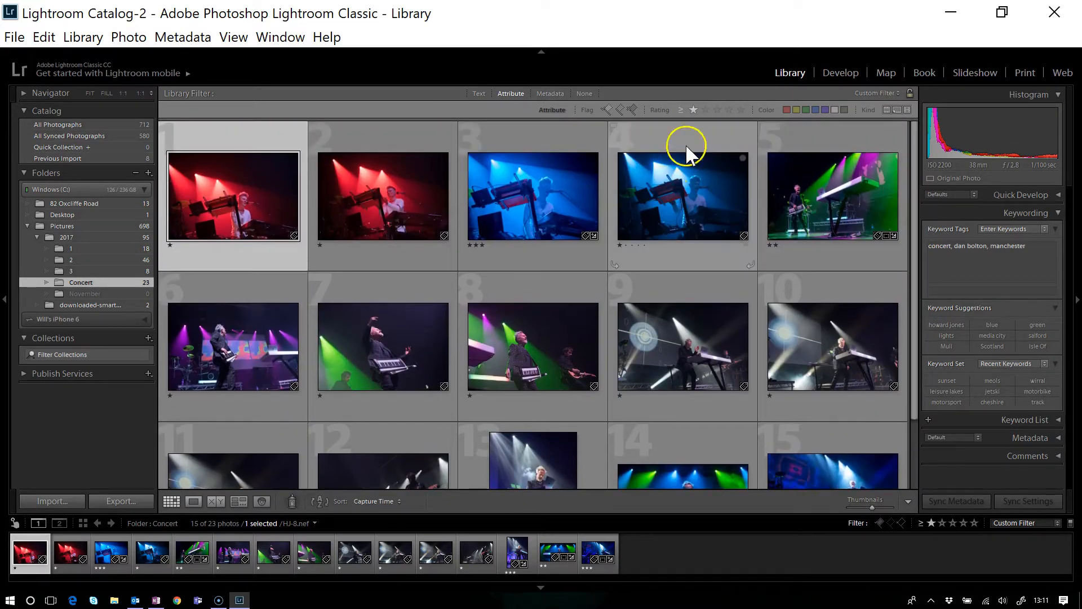
left_click(705, 110)
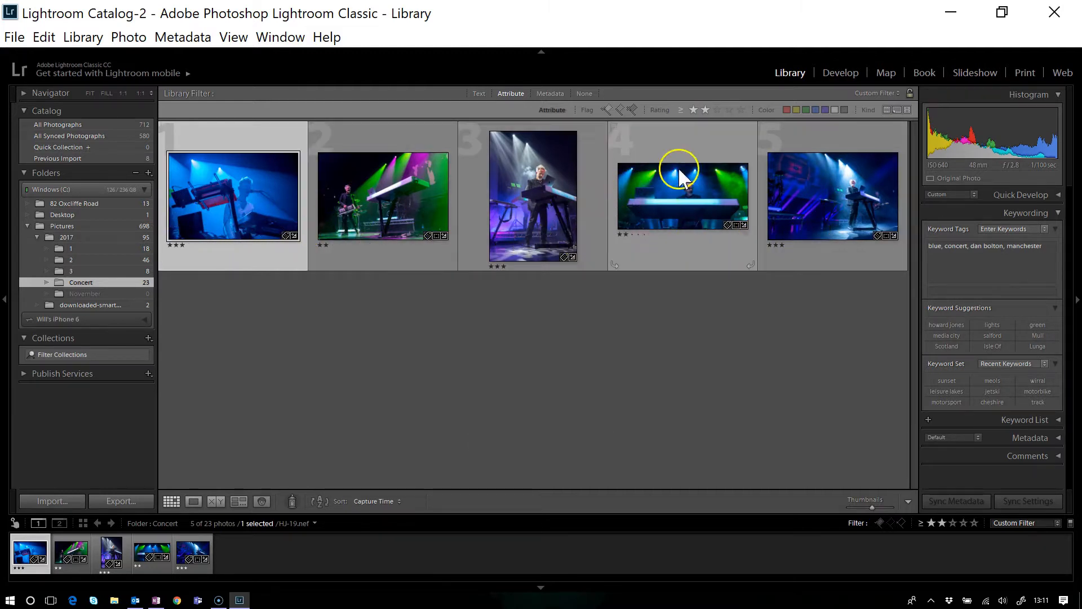
left_click(717, 110)
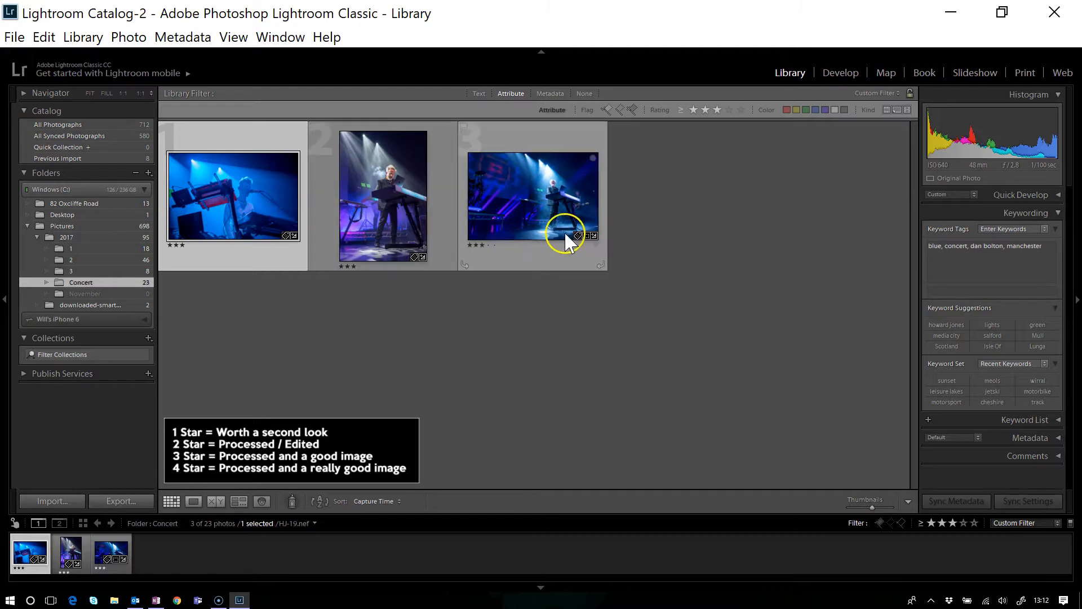
Step: Open HJ-51.nef from the three-star set in the loupe view and rate it four stars
left_click(630, 221)
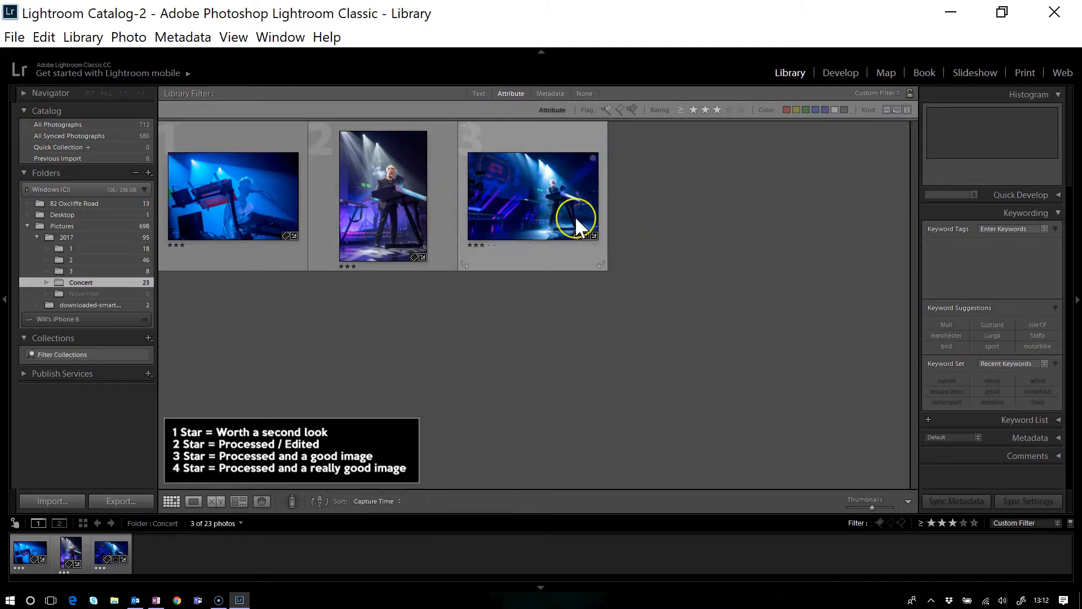
double_click(523, 202)
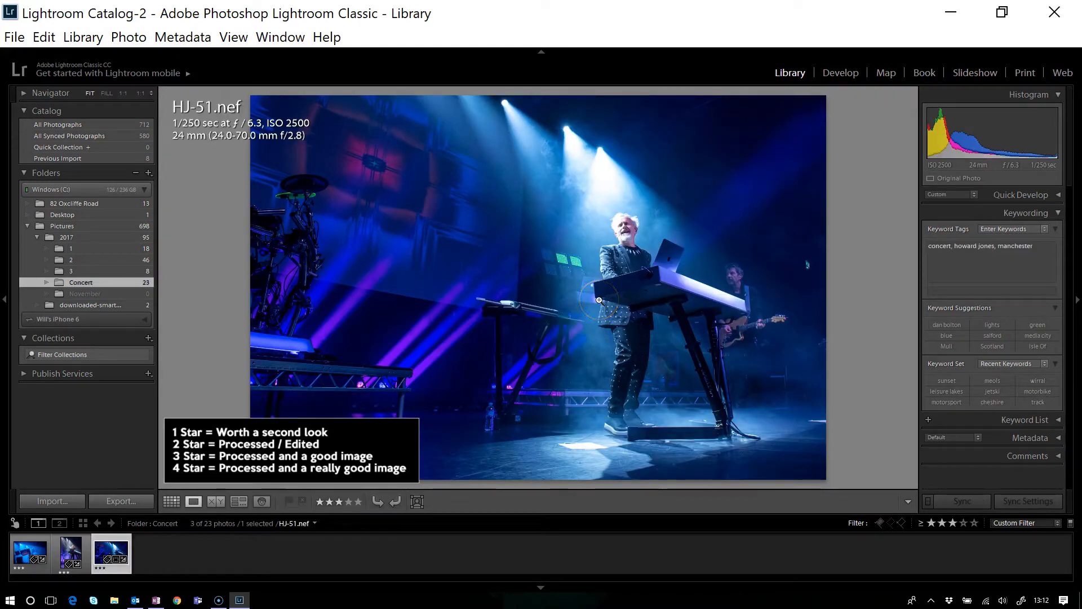
key("4")
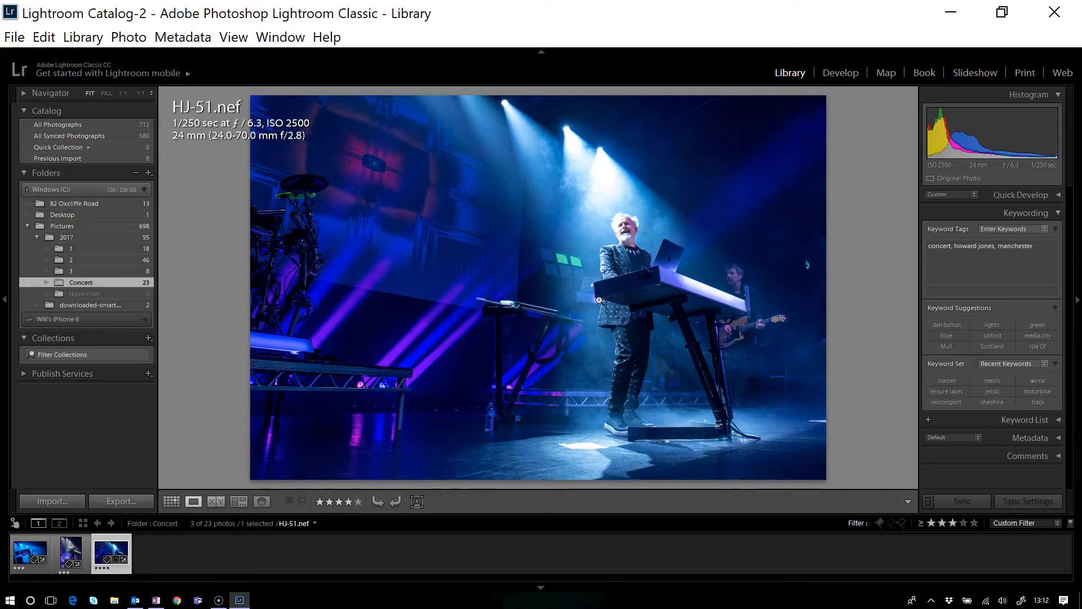
Step: Switch to the 2017 folder and show its photos in the grid view from the beginning
left_click(83, 236)
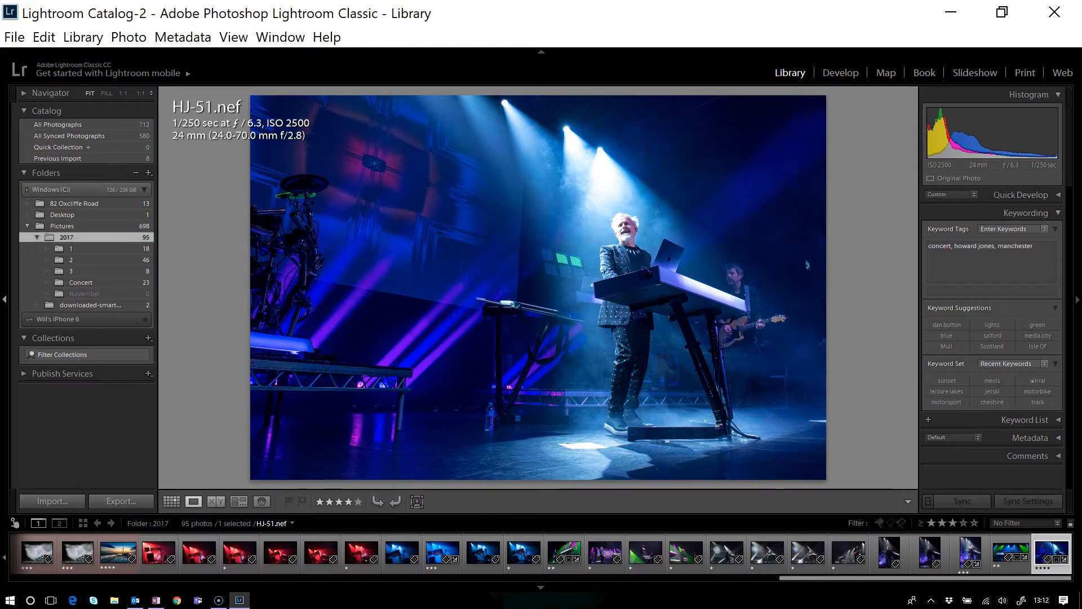
key("g")
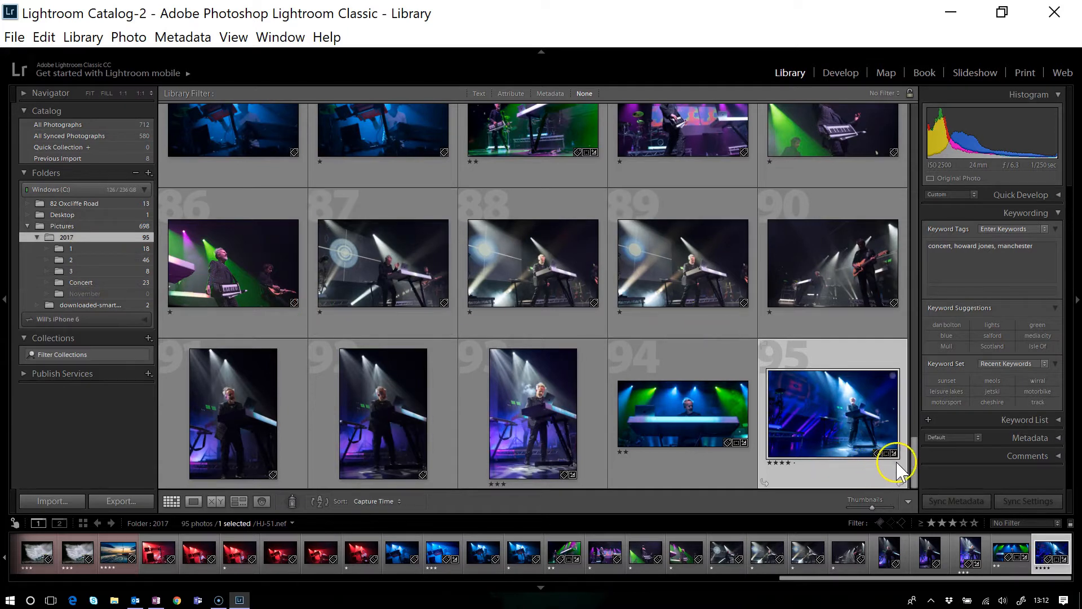
left_click_drag(913, 464, 911, 126)
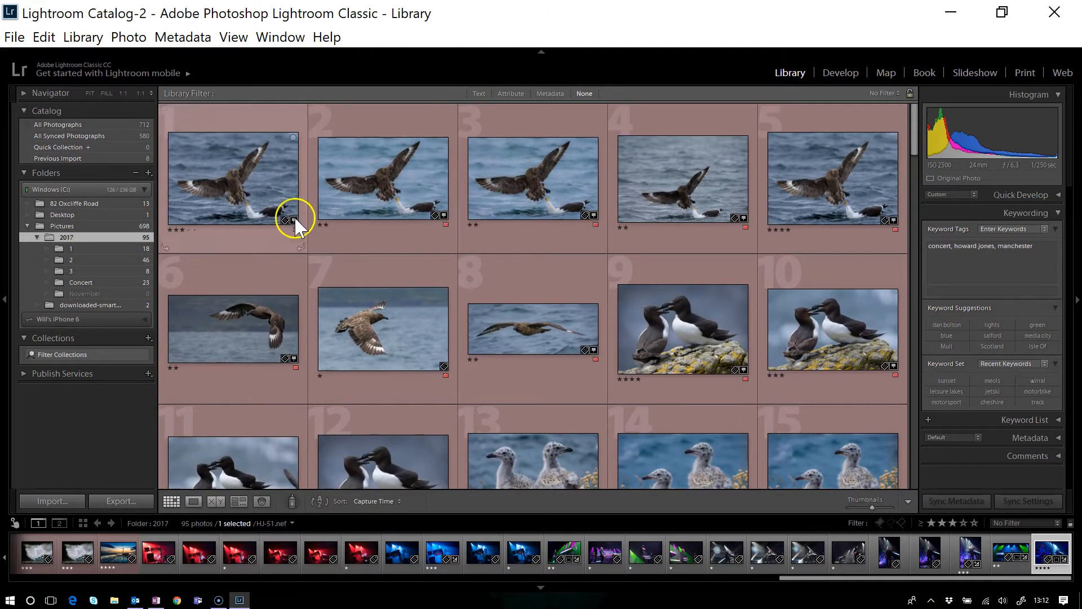
Step: Filter the 2017 folder to three stars and higher, look through the set, and narrow it to four stars and higher
left_click(952, 520)
left_click_drag(916, 456, 908, 312)
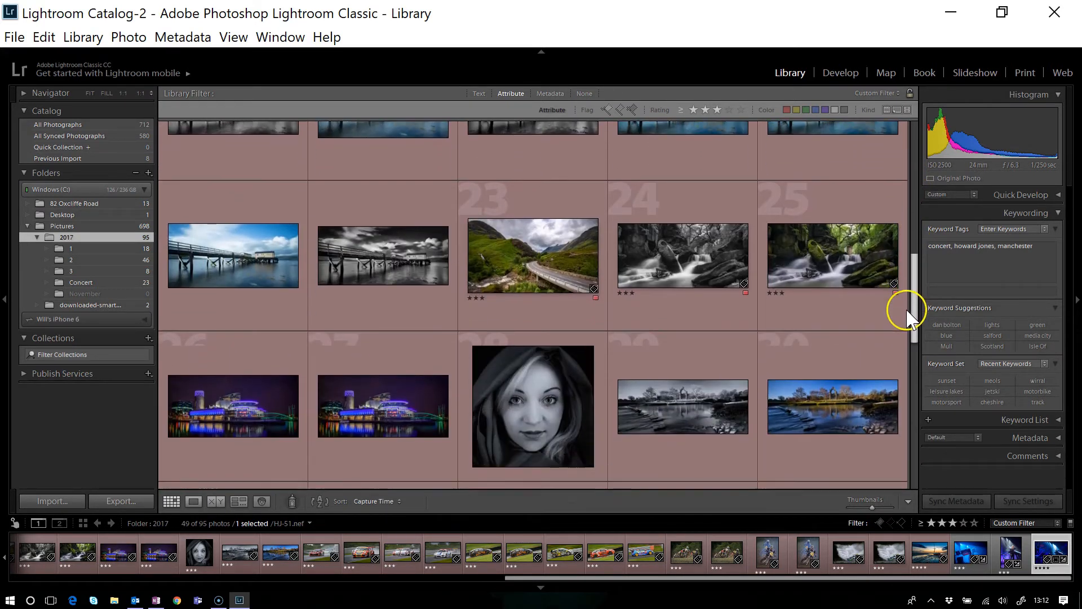
left_click_drag(912, 319, 919, 456)
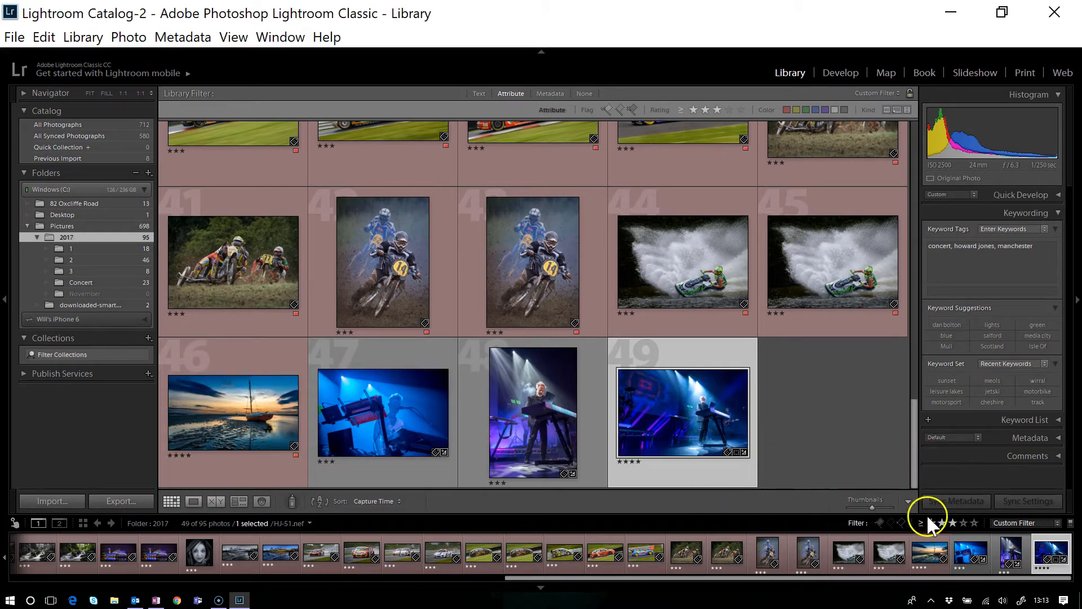
left_click(963, 524)
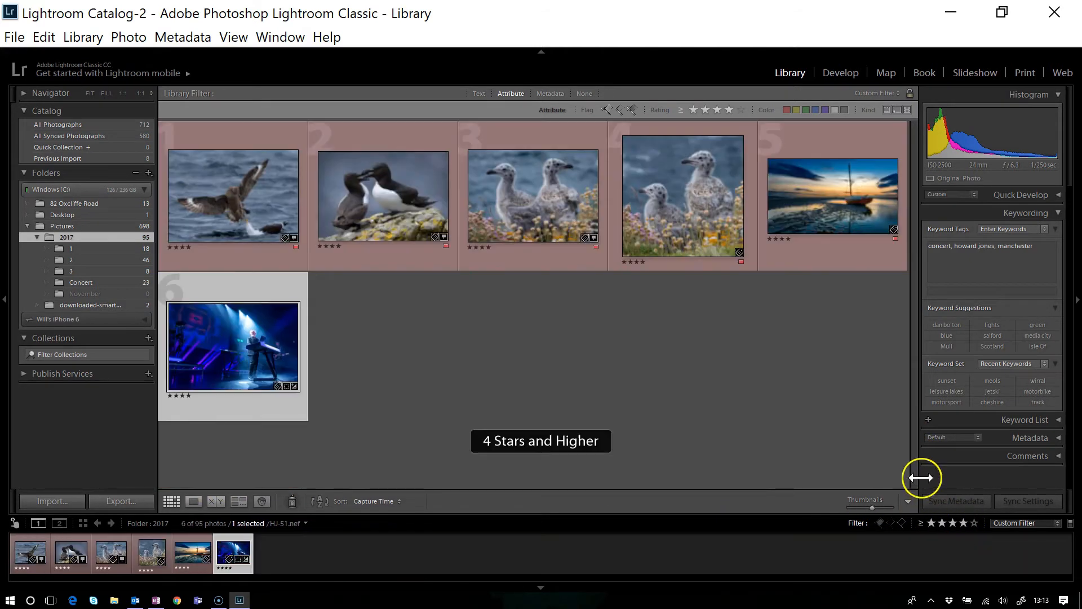